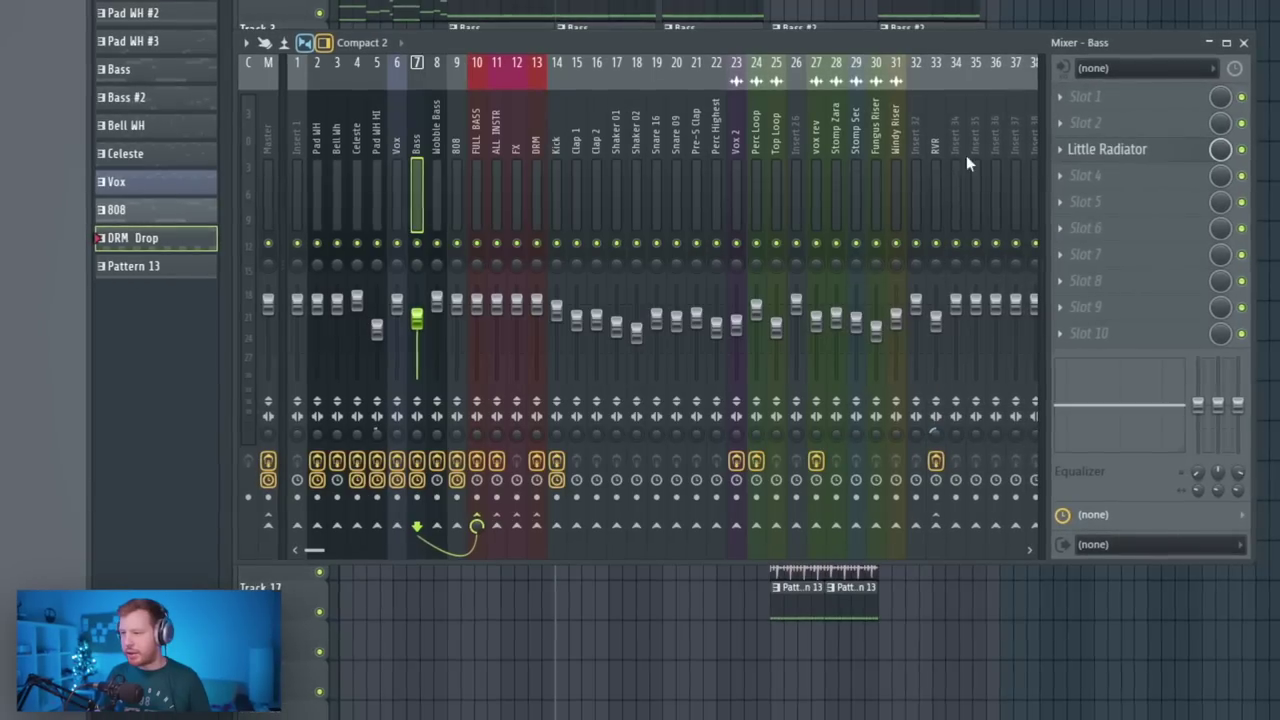
Inspect Little Radiator on the Bass mixer track and HeadCrusherFREE on the Wobble Bass track
left_click(1162, 157)
left_click(1168, 158)
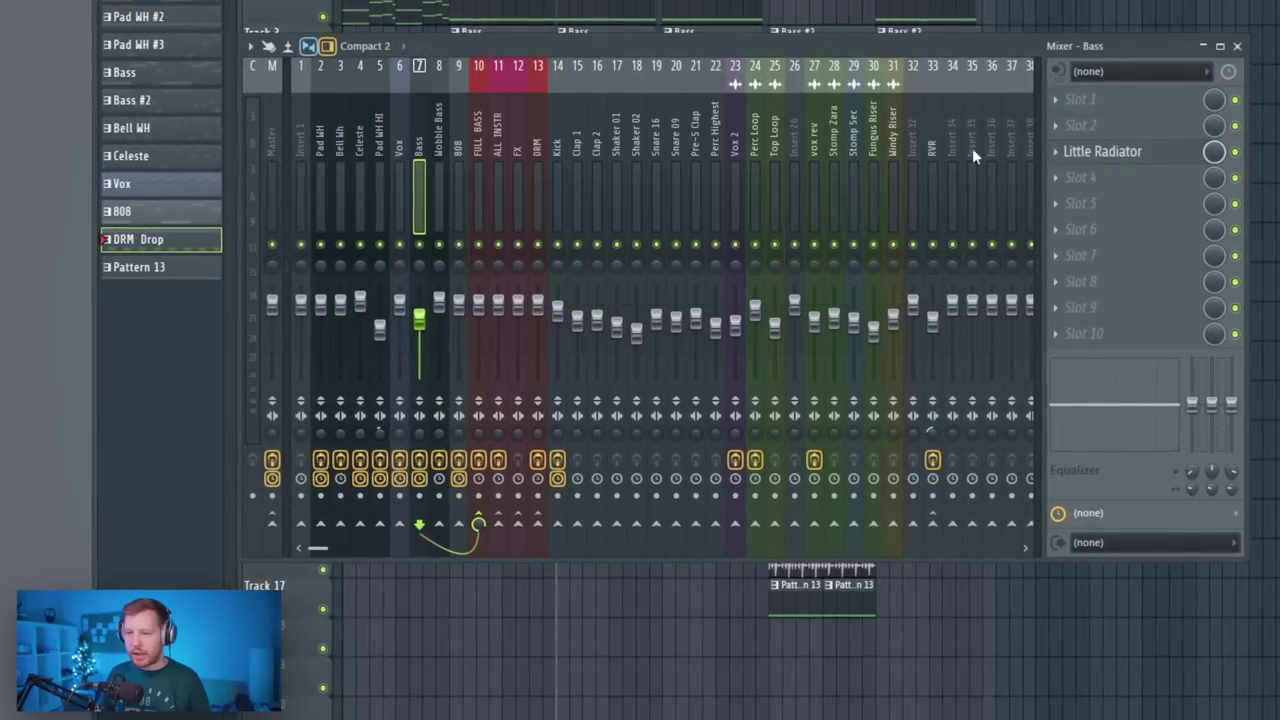
left_click(445, 135)
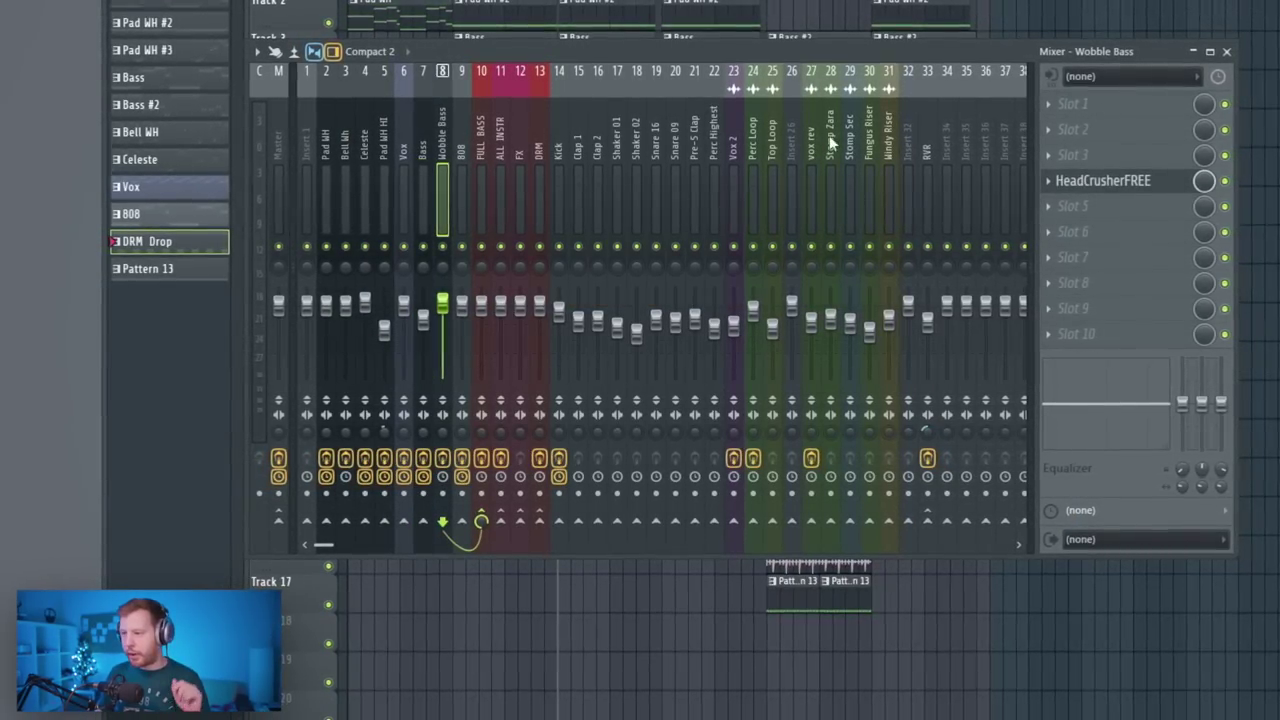
left_click(1099, 183)
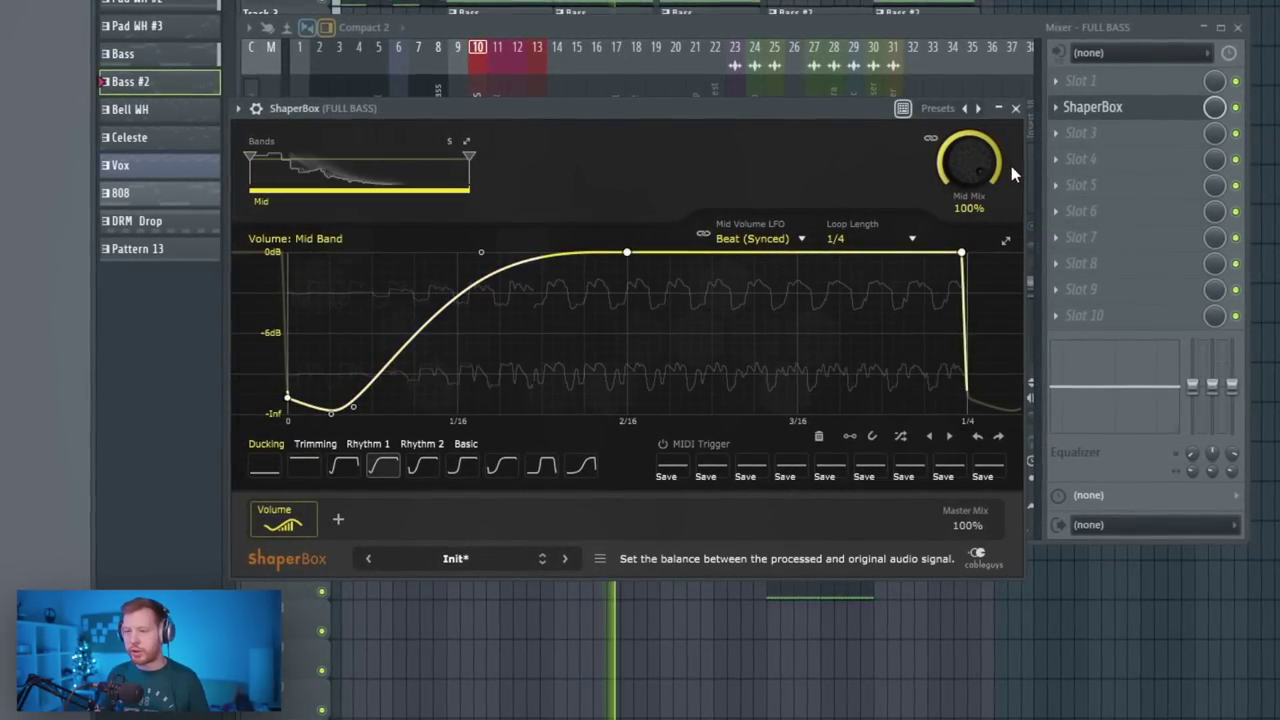
Close ShaperBox, then review the effects on the ALL INSTR bus and Dirty Filter on the Pad WH HI track
left_click(1016, 108)
left_click(497, 113)
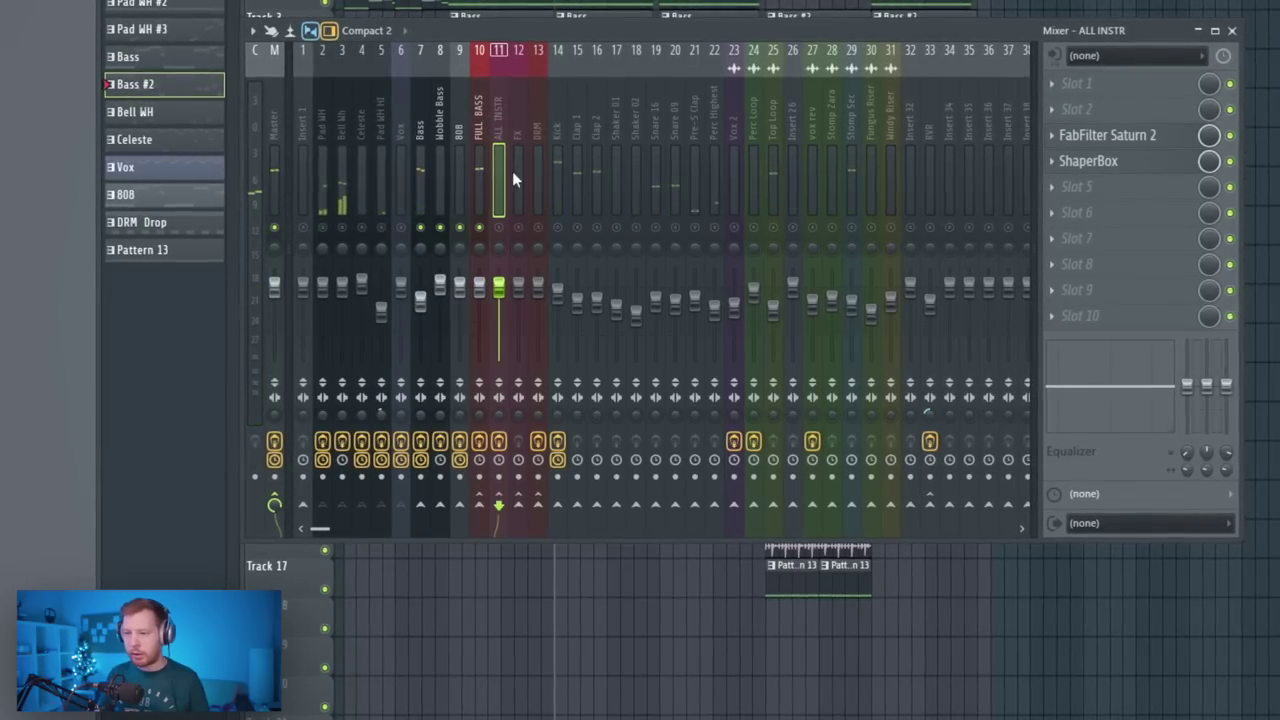
left_click(538, 180)
left_click(1110, 137)
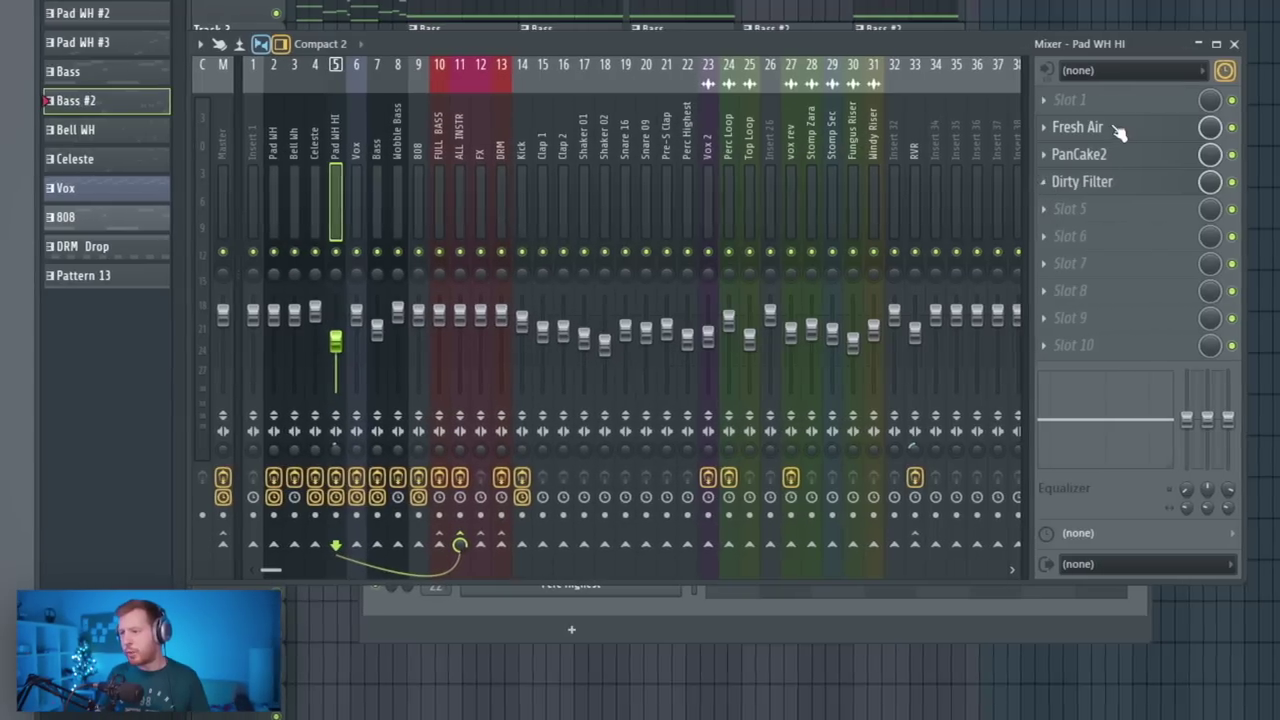
left_click(1089, 183)
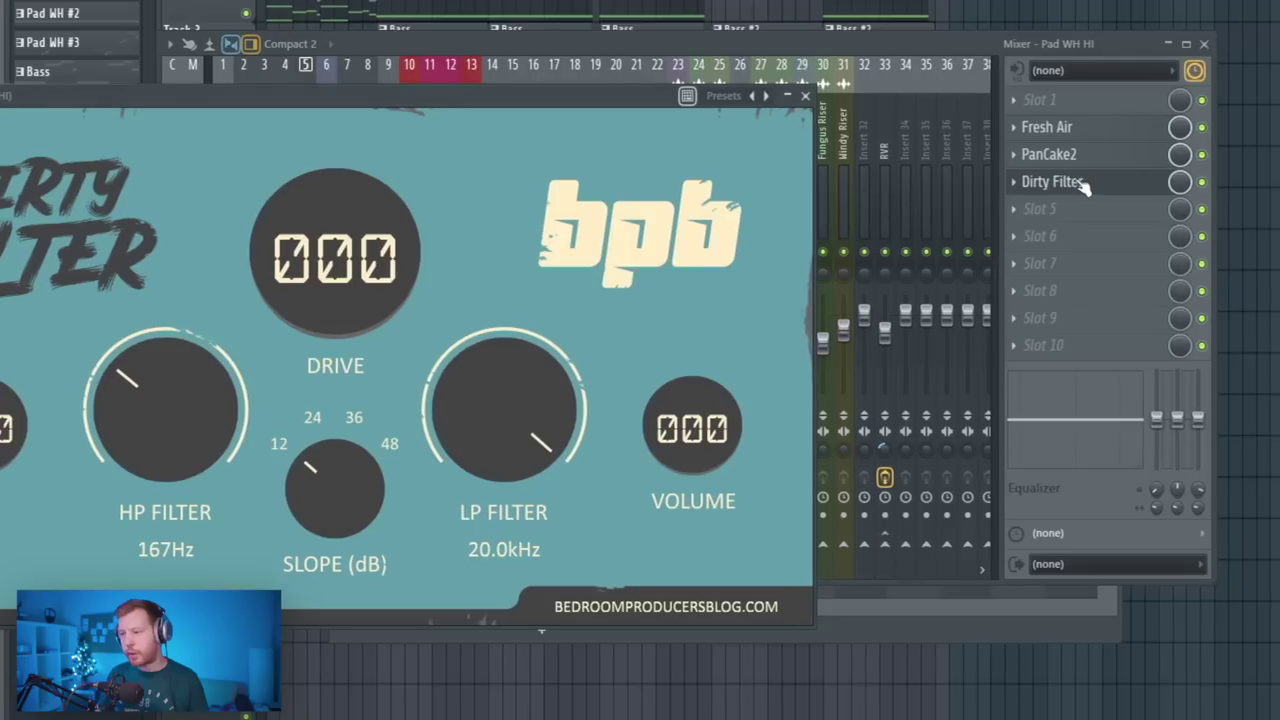
left_click_drag(578, 96, 775, 85)
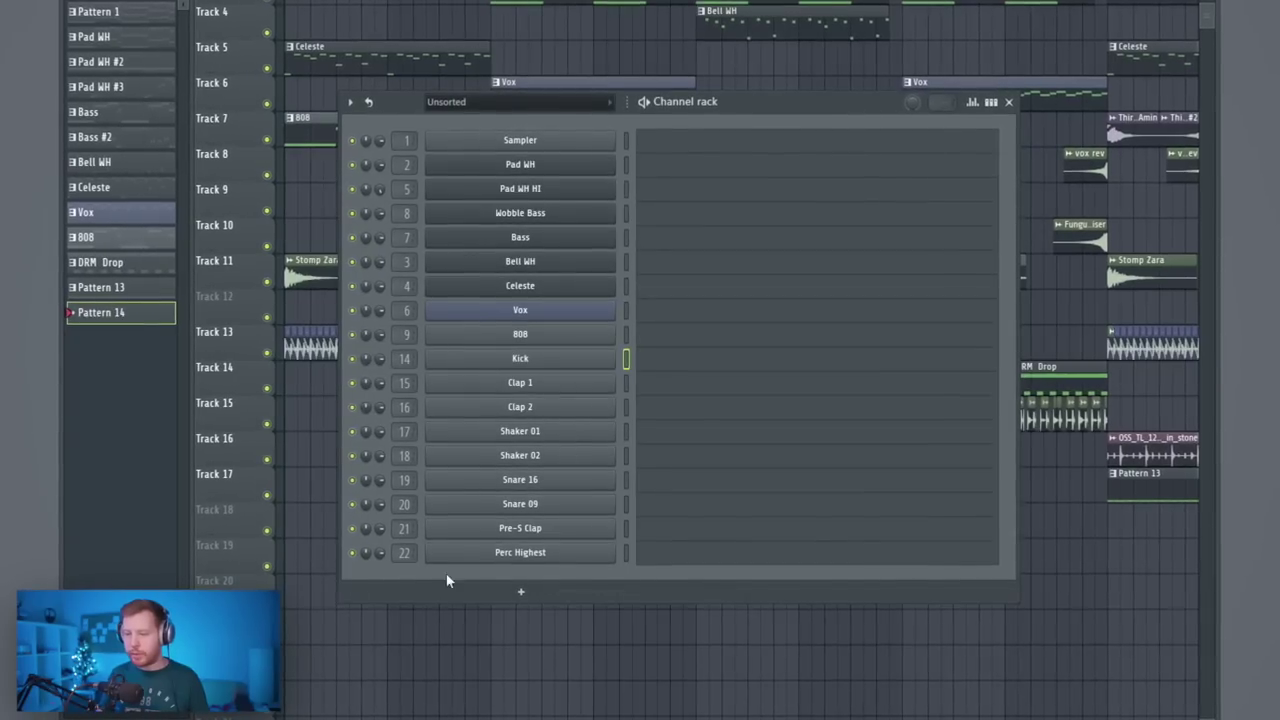
Program a line of C5 notes in Pattern 14's piano roll, with lower velocity on the alternate short notes, and clear the selection
key("F6")
key("F7")
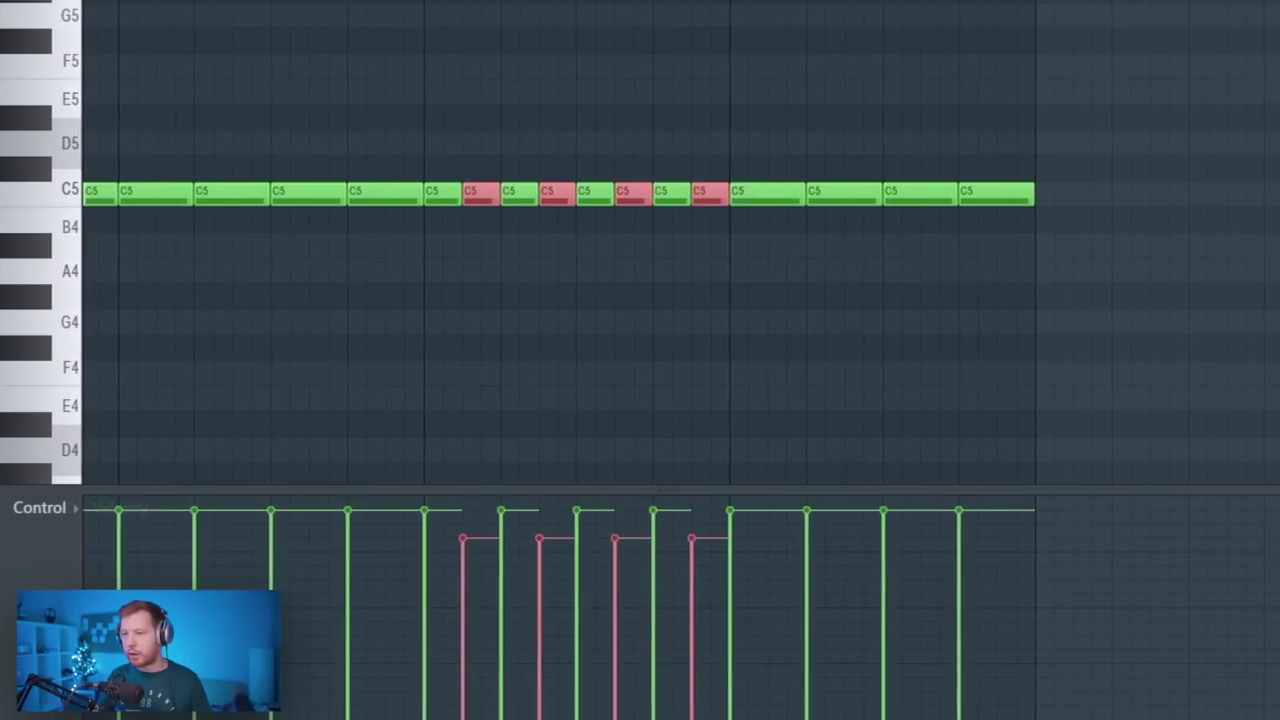
key("ctrl+d")
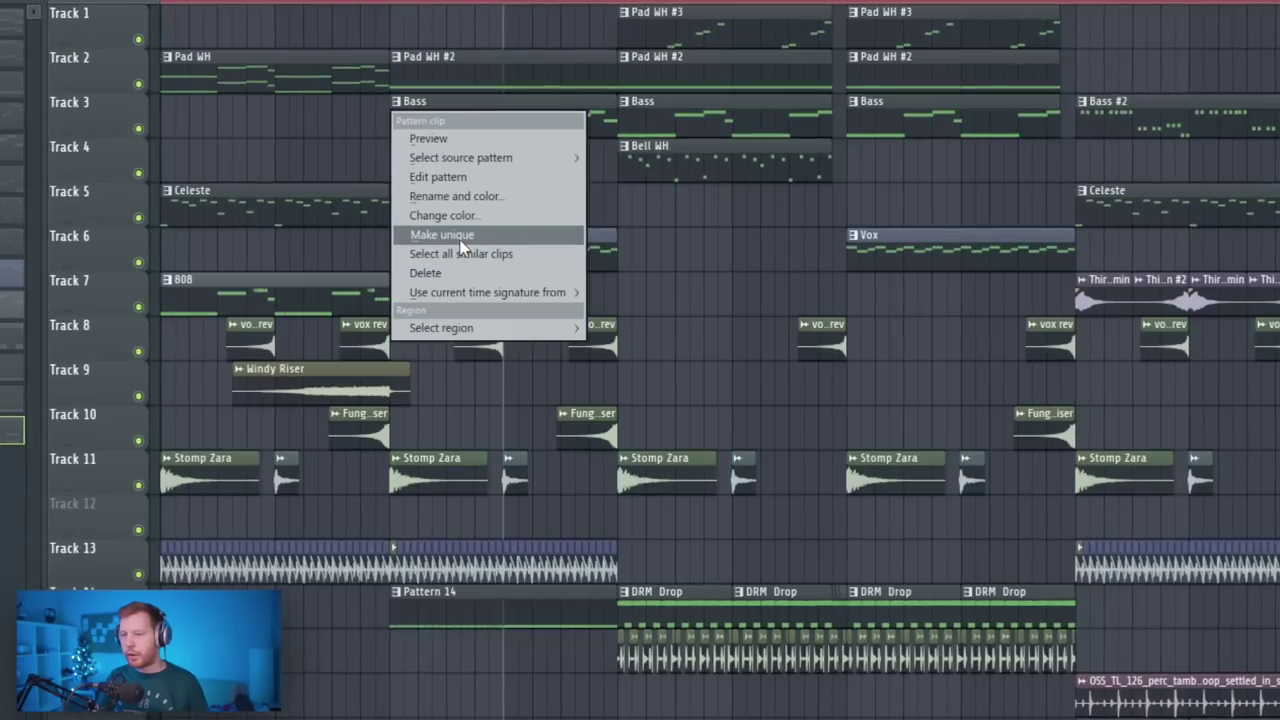
Make the Bass clip starting at bar 9 on Track 3 unique and rework the notes in its second half
left_click(450, 235)
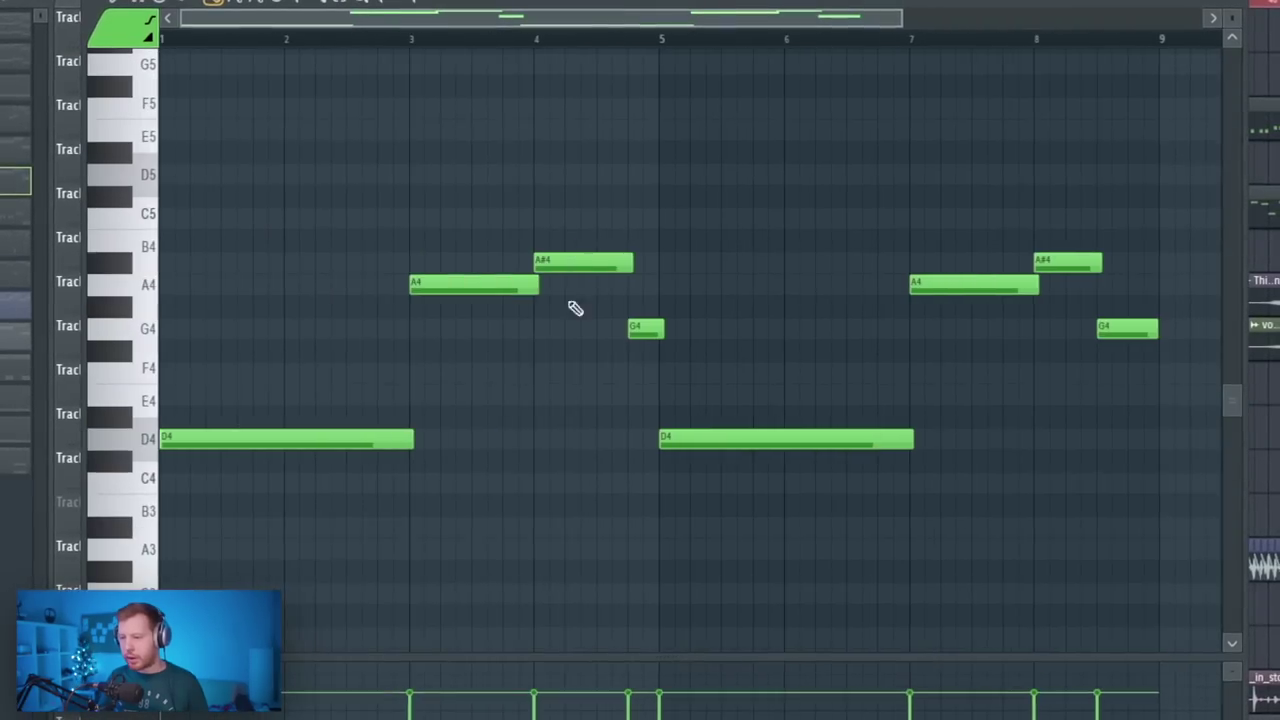
left_click_drag(920, 163, 563, 417)
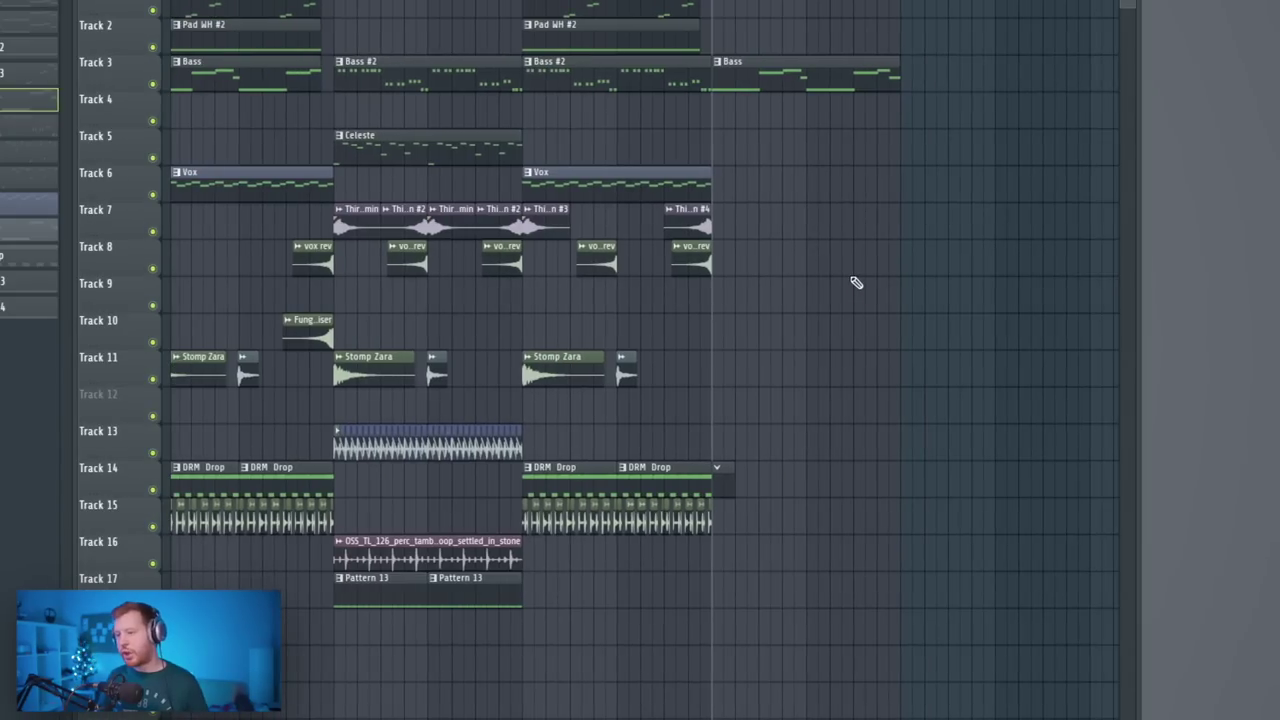
Add a channel and pan its four D#4 notes alternately to opposite sides in the piano roll
key("F6")
left_click(525, 605)
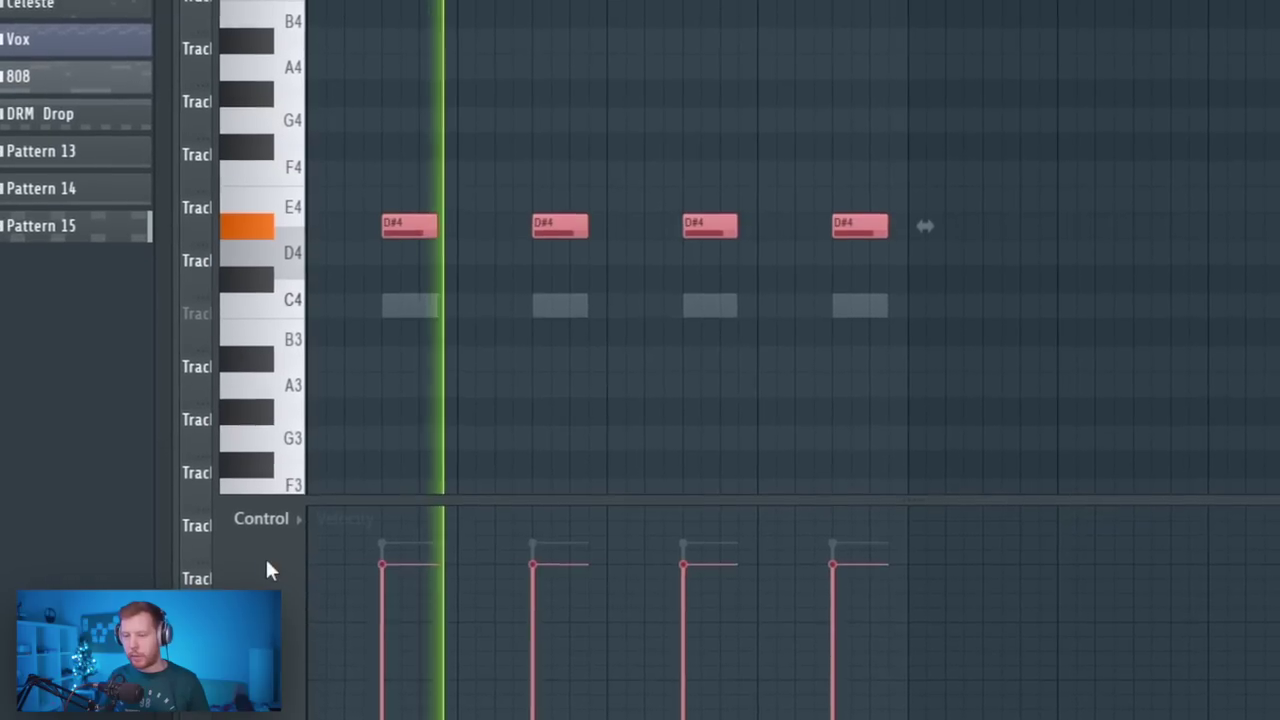
left_click(265, 505)
left_click(320, 584)
left_click_drag(398, 570, 578, 652)
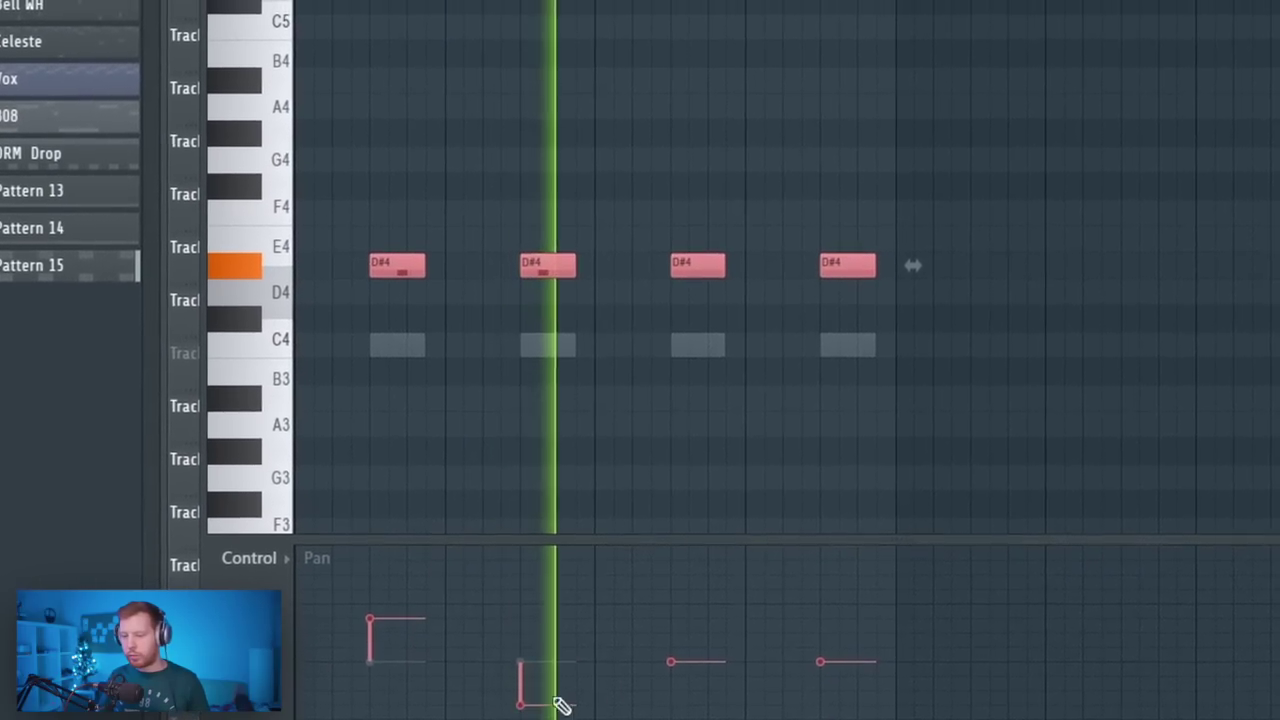
left_click_drag(561, 705, 780, 697)
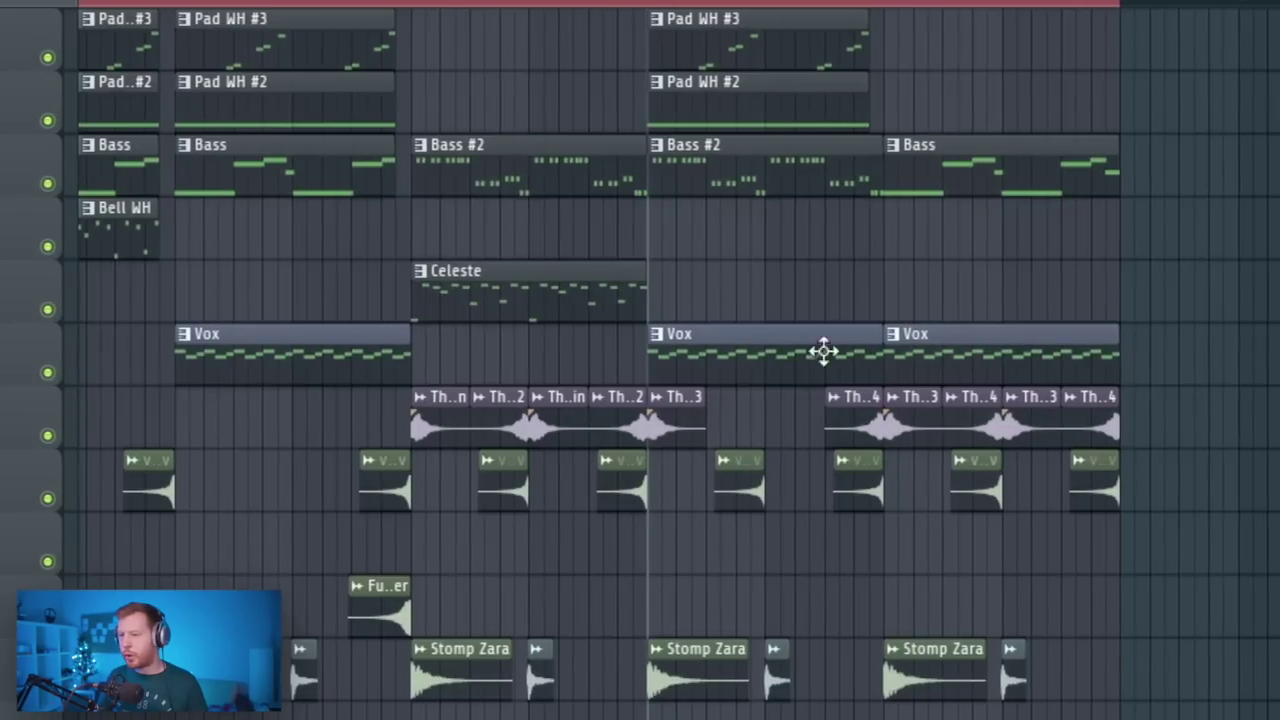
Replace the Vox clip beneath the second Bass #2 clip with a Bell WH clip on Track 4
right_click(800, 350)
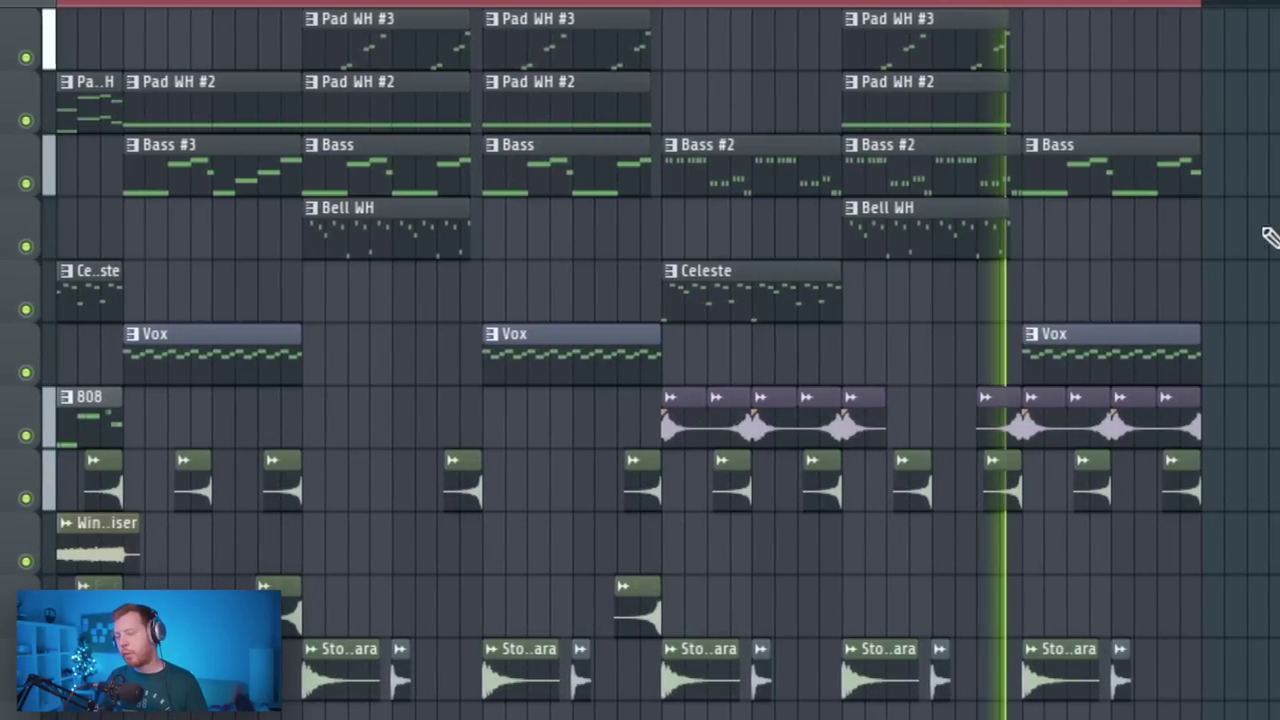
scroll(1270, 237, "right", 2)
scroll(1270, 237, "down", 1)
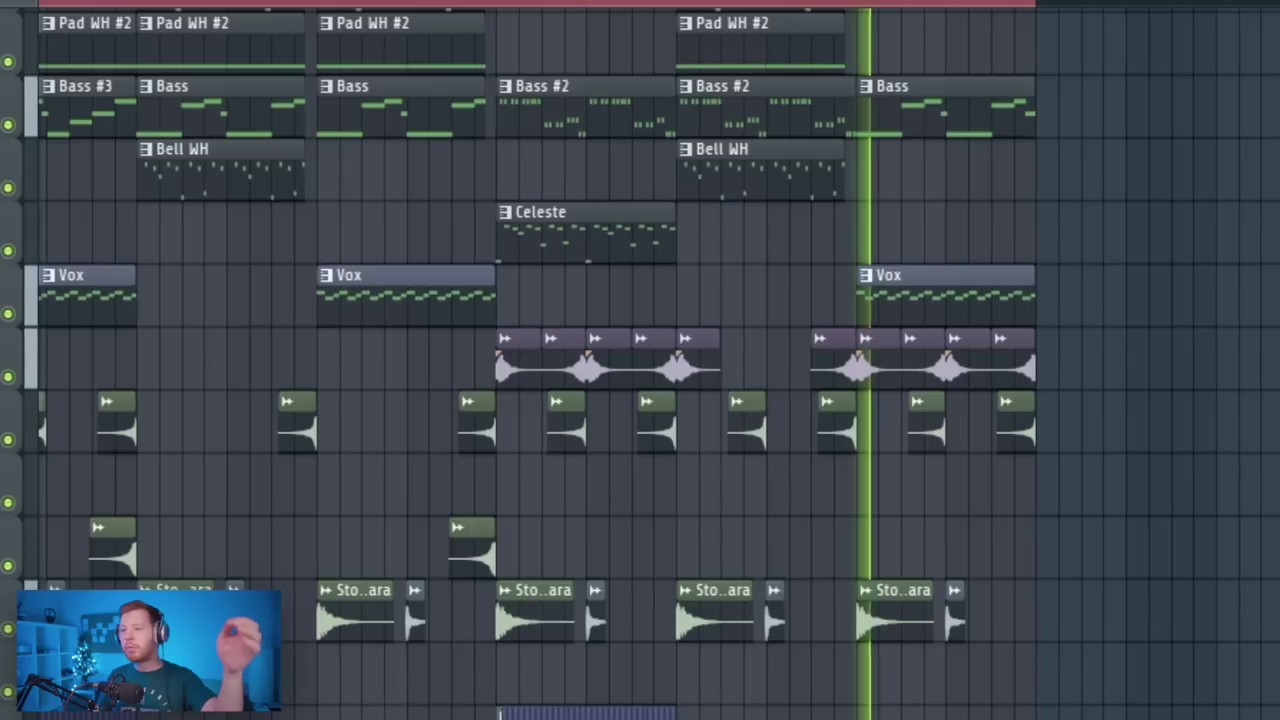
scroll(1214, 491, "up", 1)
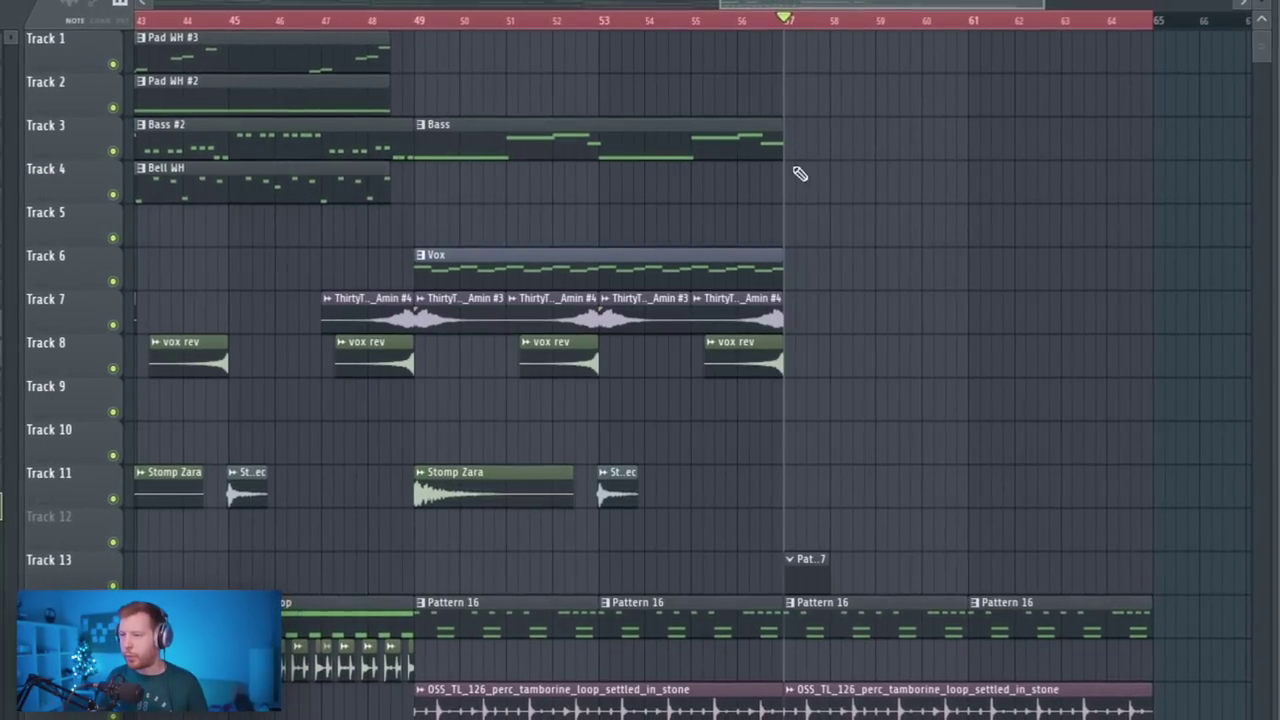
Fill Pattern 17's piano roll with short alternating B4 and A#4 notes, giving the A#4 notes much lower velocity
left_click(598, 3)
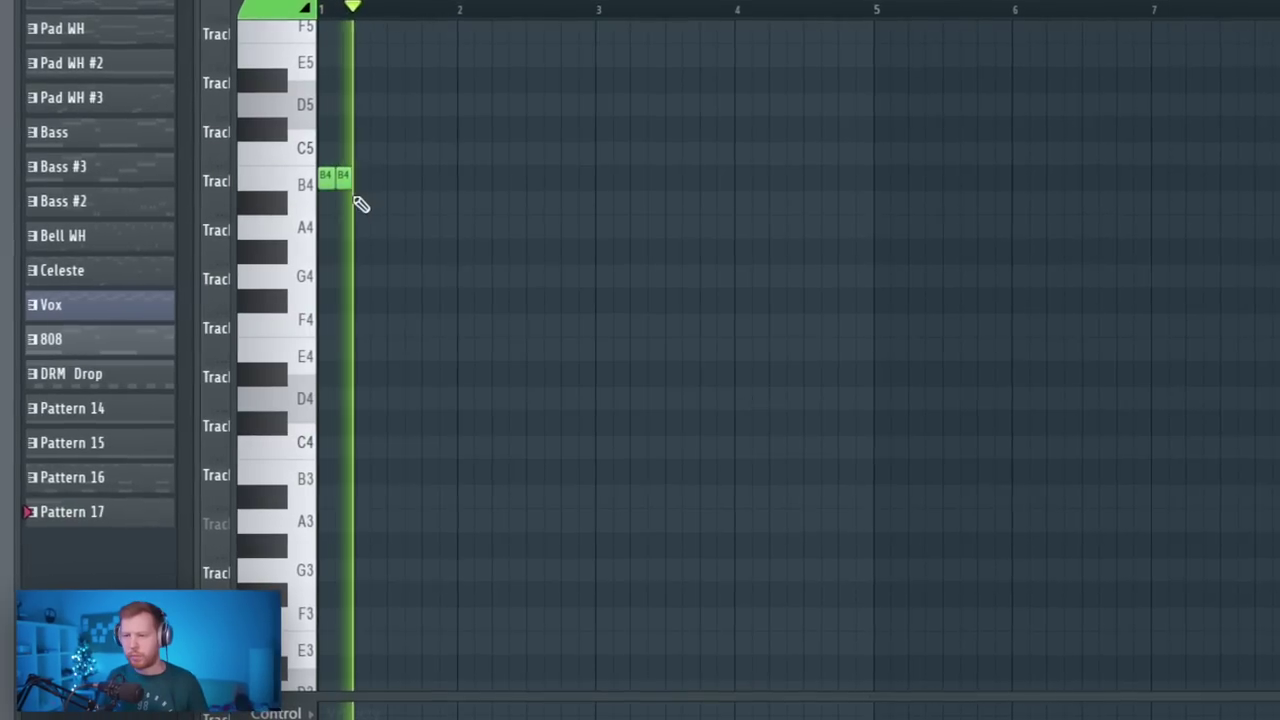
left_click_drag(352, 185, 490, 187)
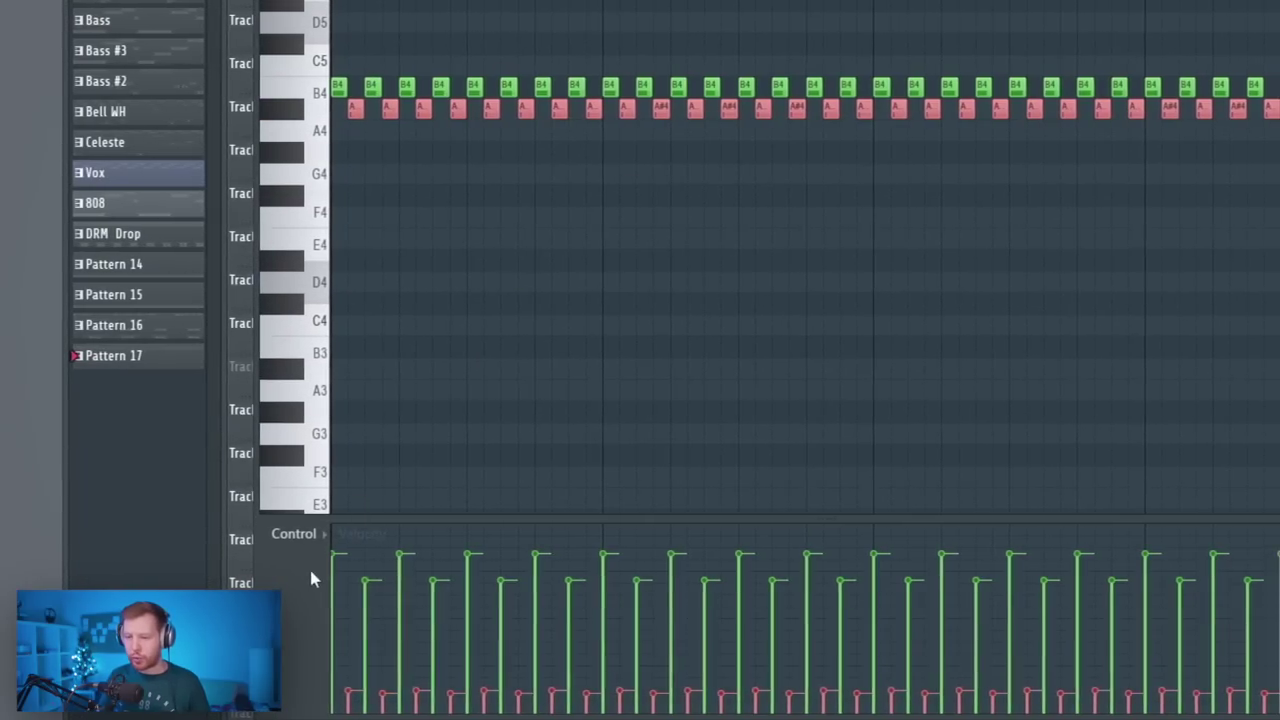
Randomize the panning of the selected A#4 notes with the bipolar Levels randomizer, using a different seed
left_click(310, 578)
left_click(348, 598)
key("alt+r")
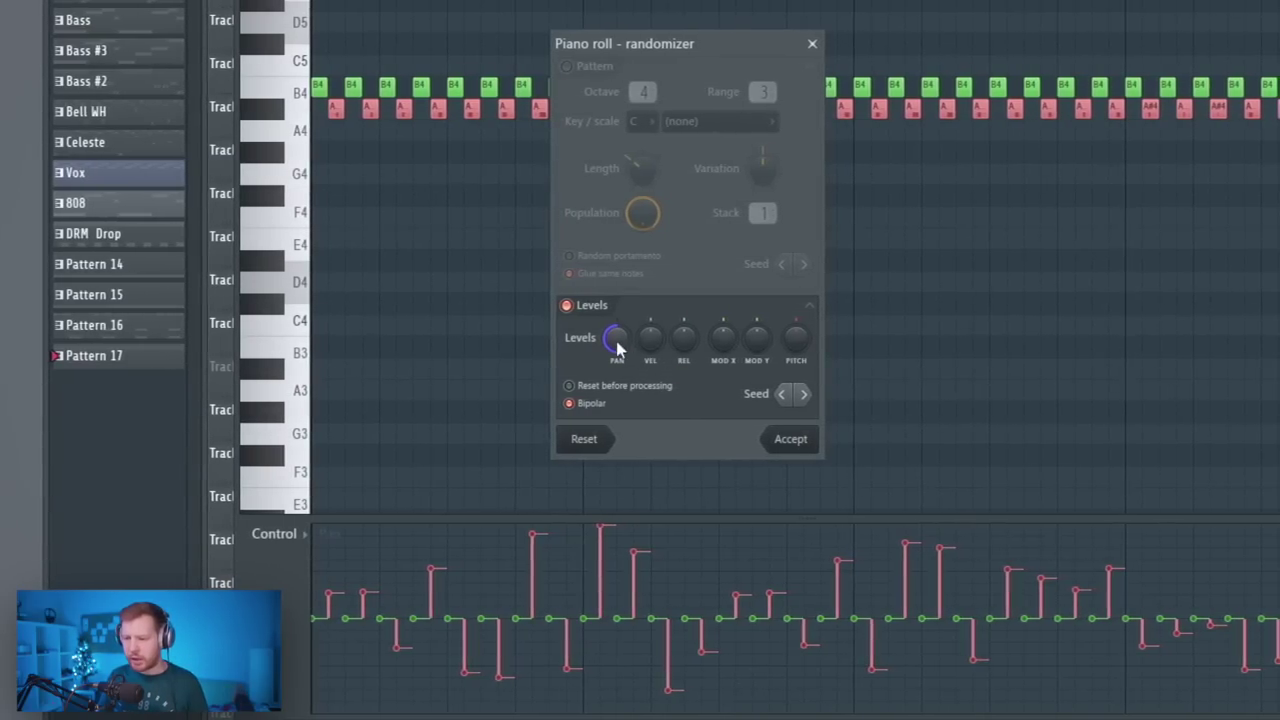
left_click(787, 397)
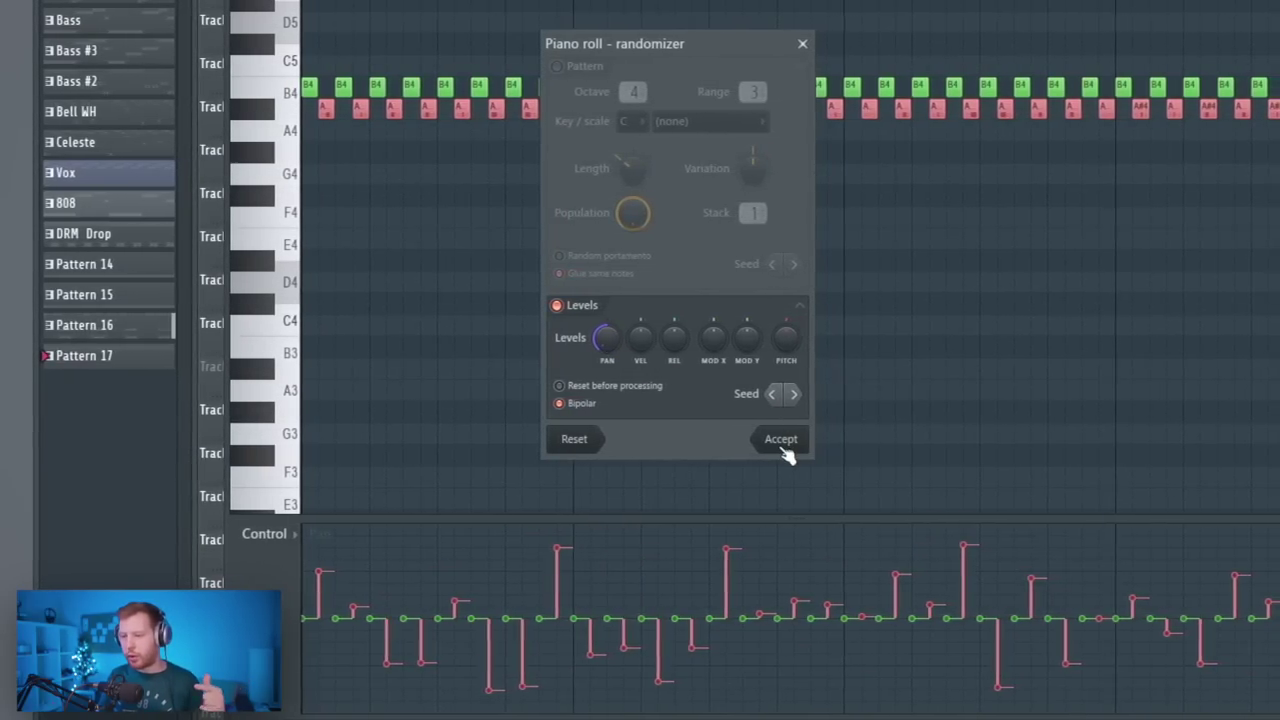
left_click(778, 440)
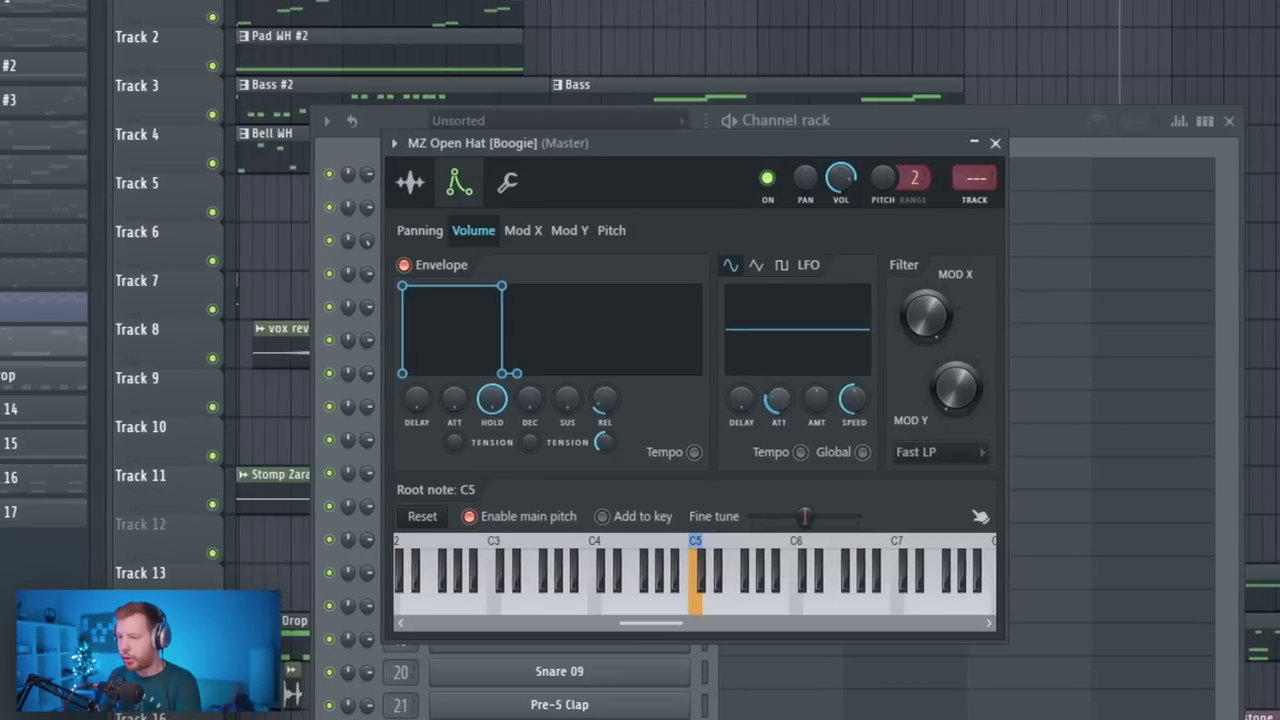
Give MZ Open Hat a volume LFO with the Tempo and Global options, and adjust its amount and speed
left_click_drag(779, 399, 816, 335)
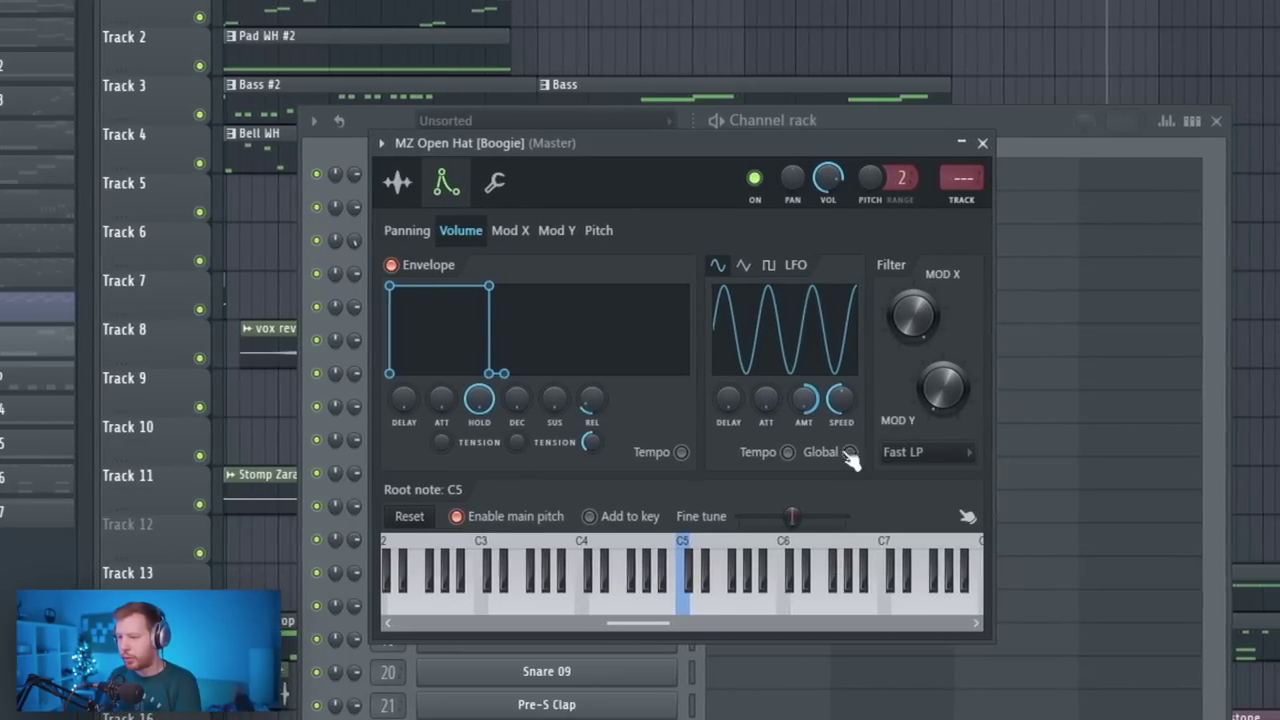
left_click(801, 453)
left_click(862, 453)
left_click_drag(854, 399, 854, 440)
left_click_drag(816, 399, 816, 425)
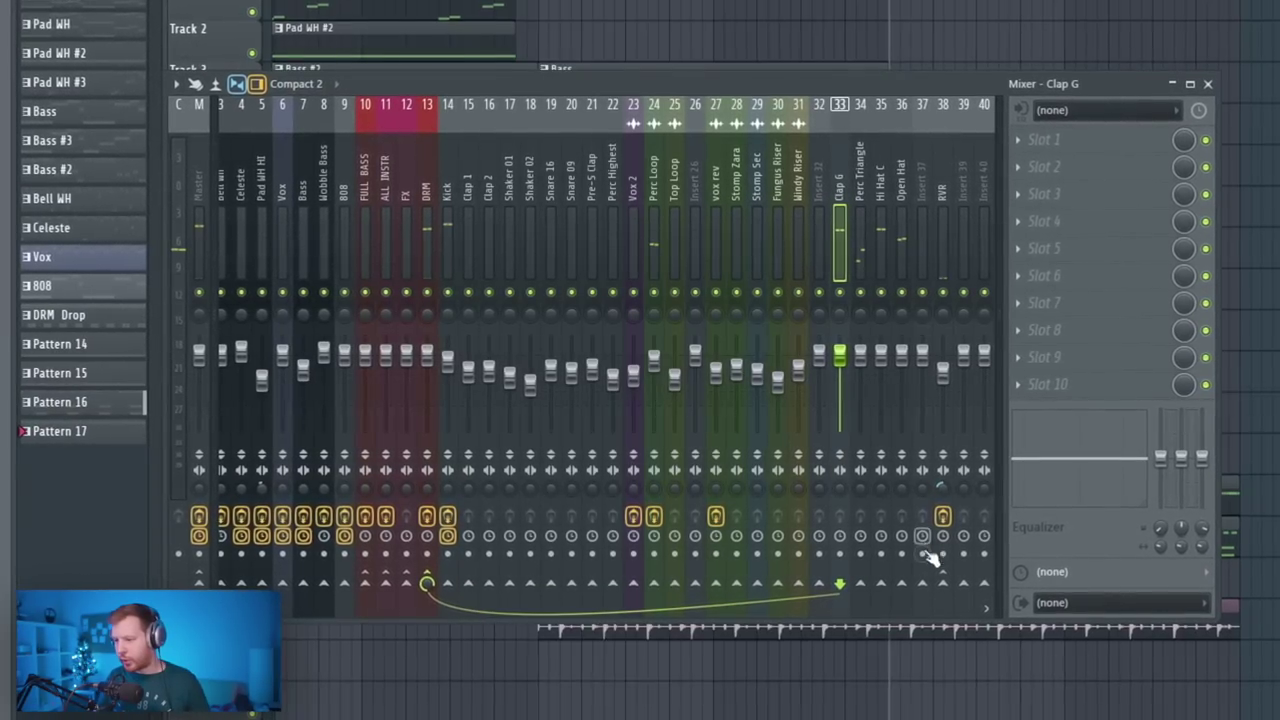
Send the Clap G and Open Hat mixer tracks to the RVR track and adjust the Open Hat send level
left_click(938, 580)
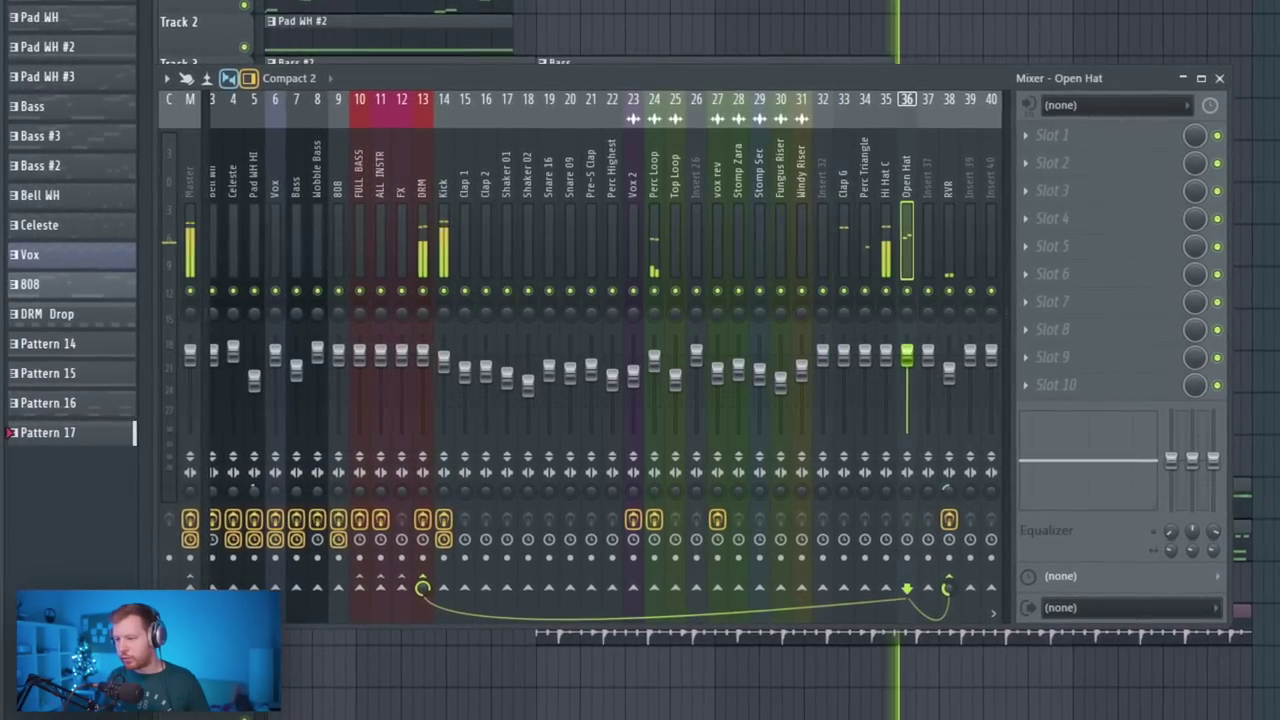
left_click_drag(946, 587, 947, 592)
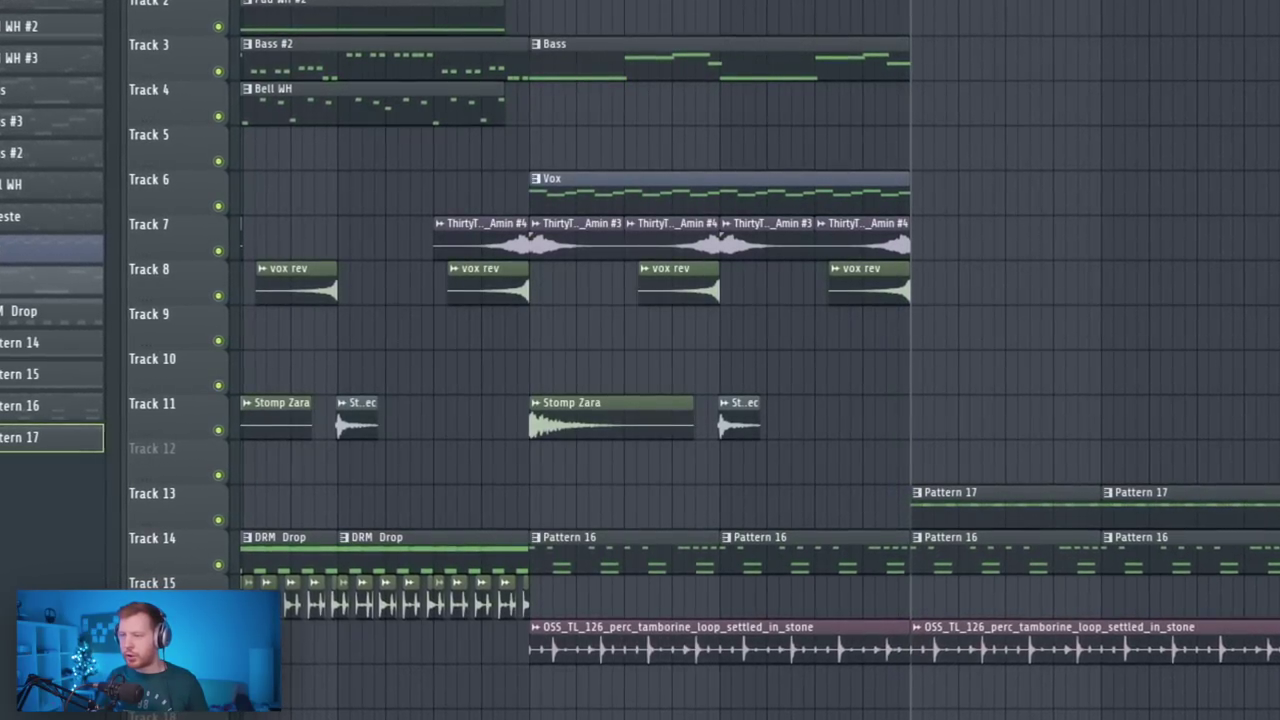
key("F6")
left_click(713, 592)
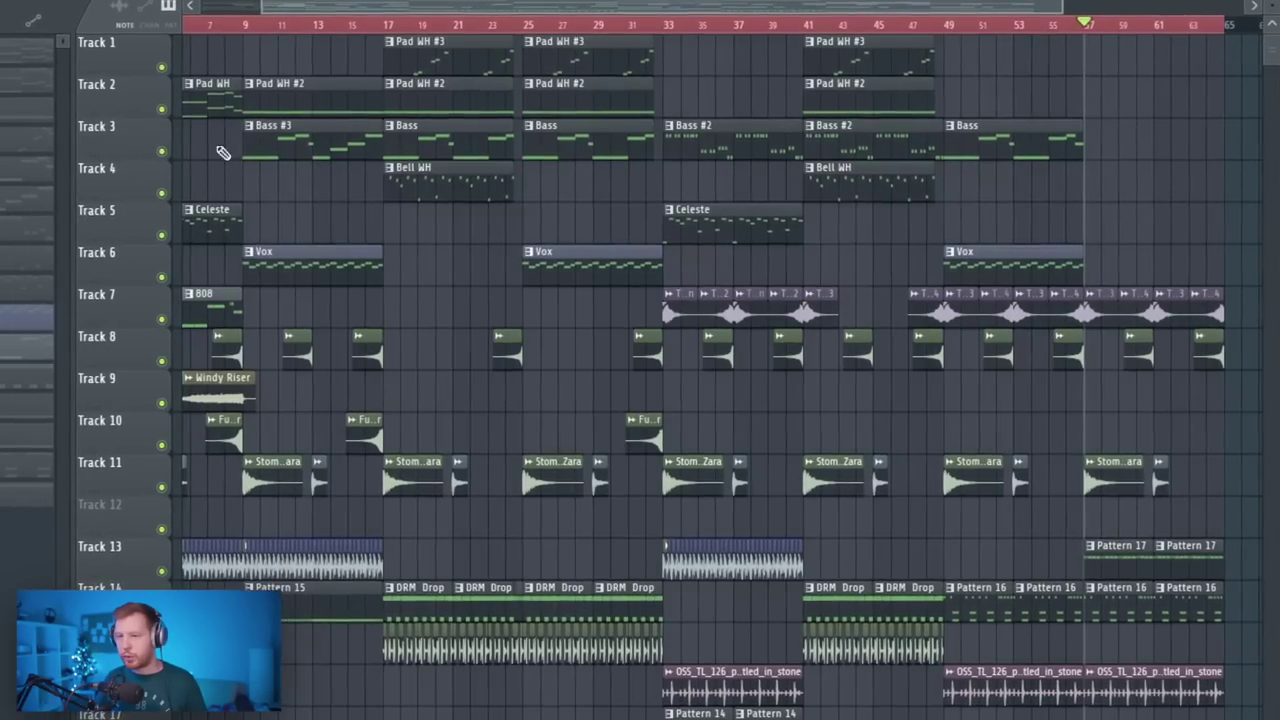
Place a copy of the intro's 808 clip at bar 57 on Track 3 and make it unique
scroll(223, 152, "left", 2)
left_click(270, 308)
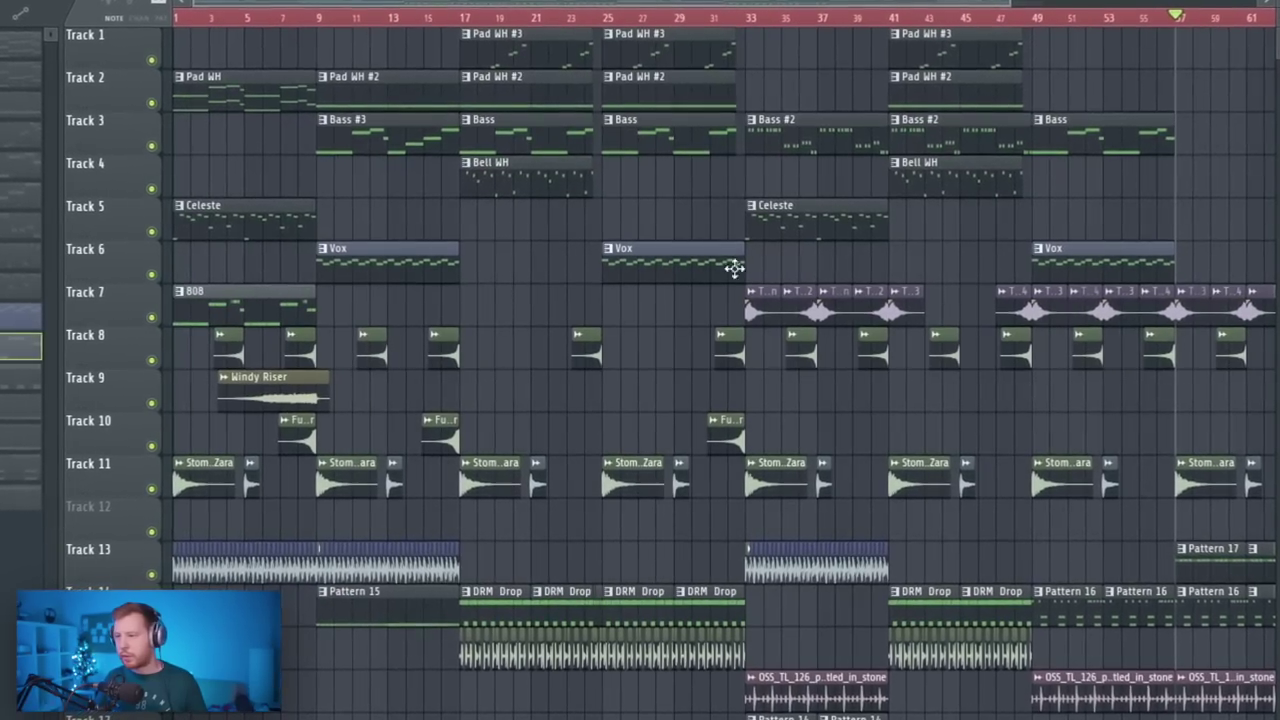
scroll(734, 269, "right", 6)
left_click(791, 111)
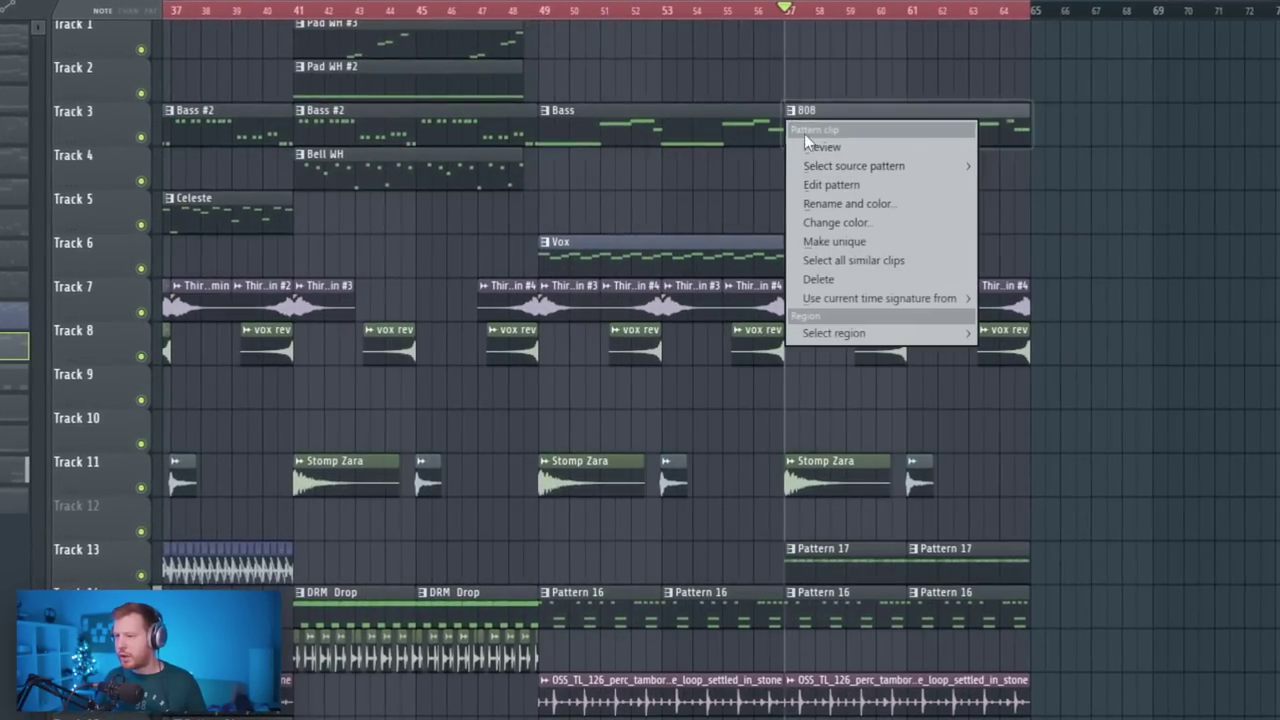
left_click(845, 242)
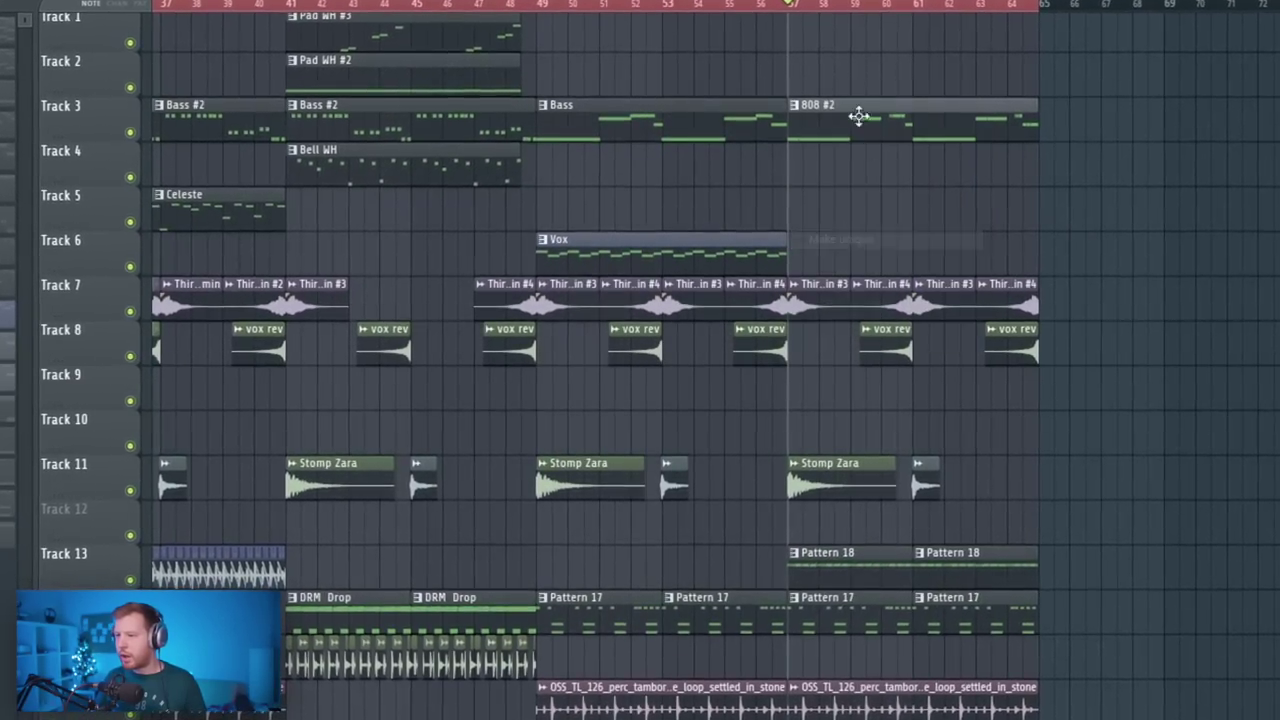
Transpose the D5 notes in the 808 #2 pattern up one octave
double_click(852, 120)
left_click_drag(1164, 334, 1087, 358)
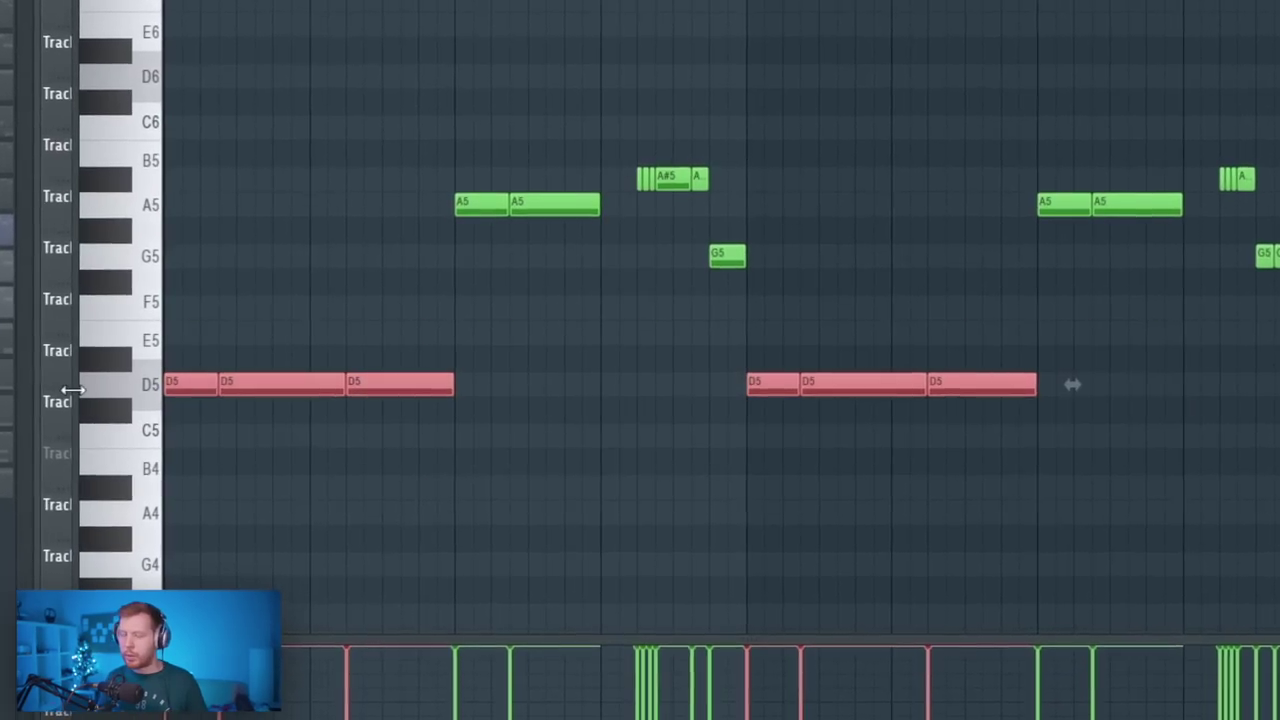
key("ctrl+Up")
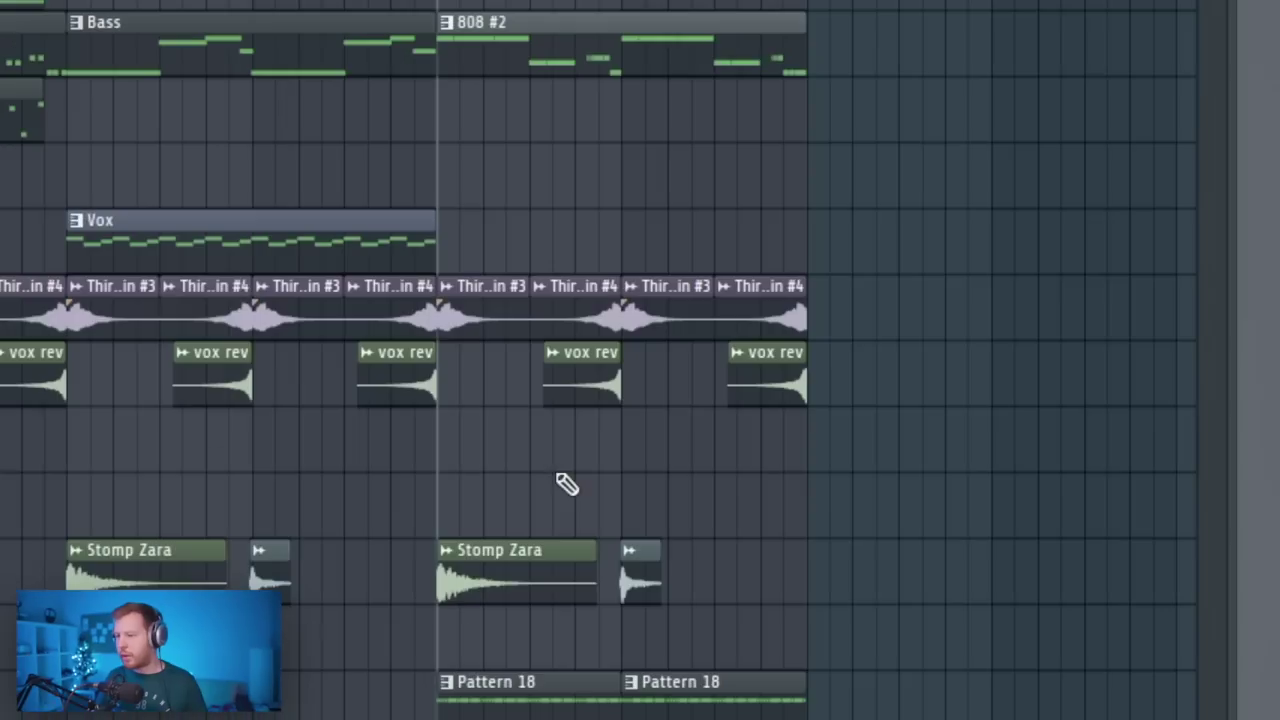
Delete the Stomp Zara clip at bar 57 on Track 11 and stop playback
right_click(520, 565)
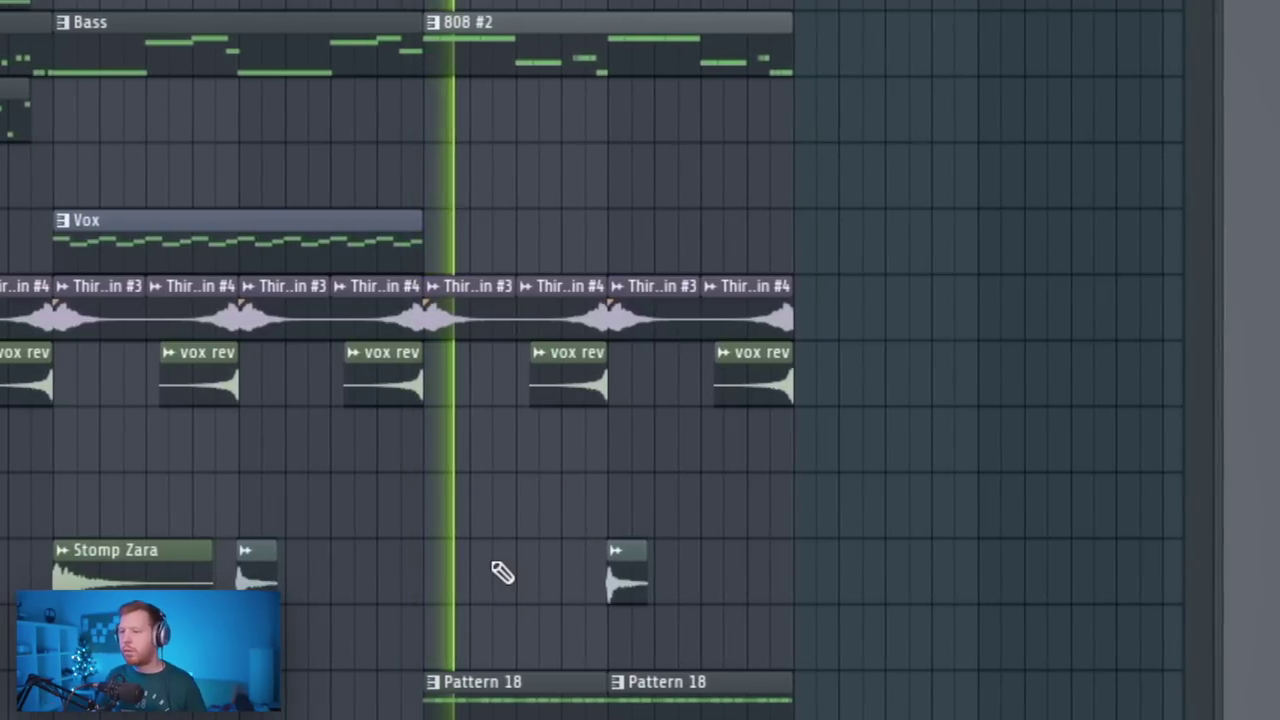
key("space")
Duplicate the selected clips of bars 17–32 into the section after 808 #2 and extend the timeline selection
scroll(507, 522, "up", 3)
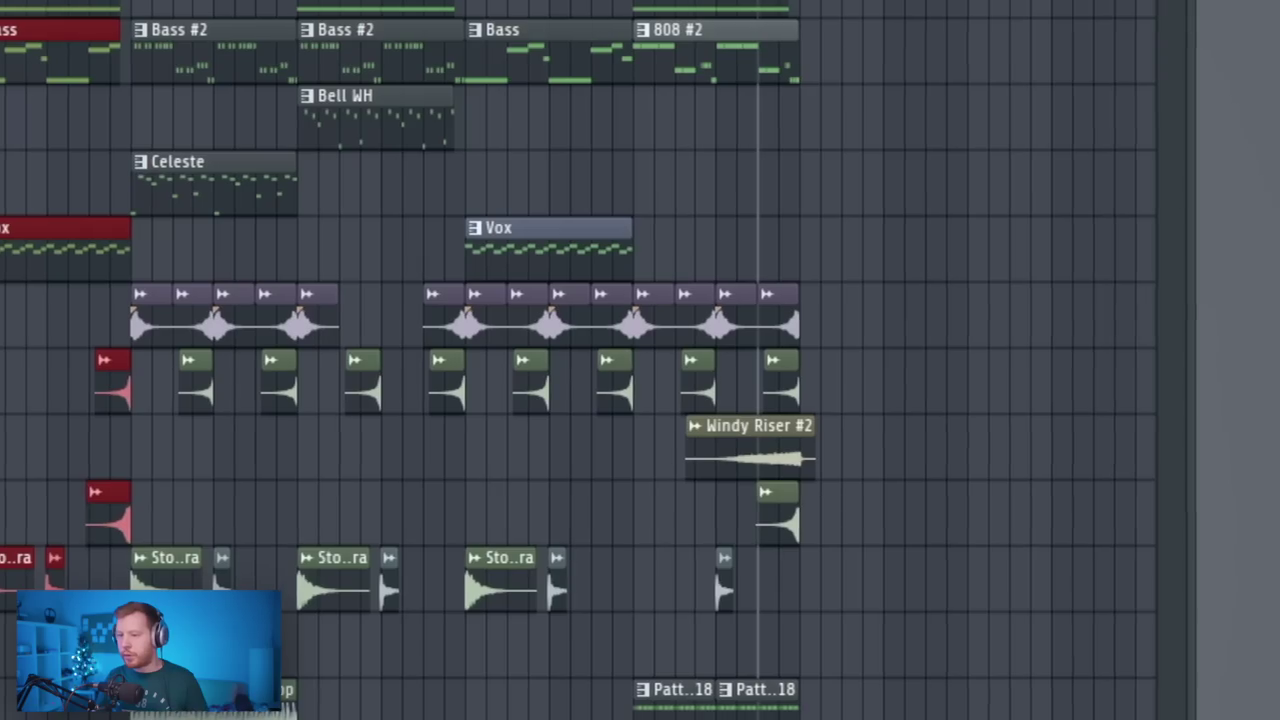
key("ctrl+b")
left_click_drag(818, 1, 845, 1)
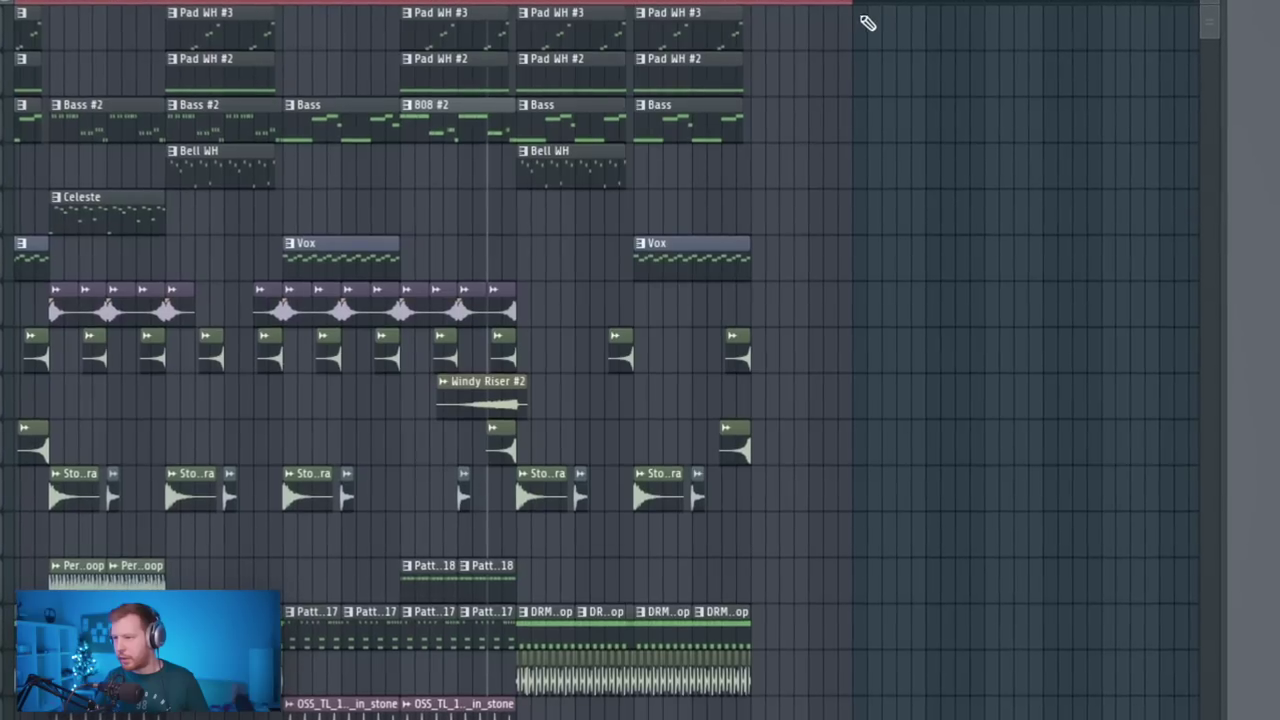
Create an automation clip for the ShaperBox mix level on the FULL BASS mixer track
scroll(722, 247, "up", 3)
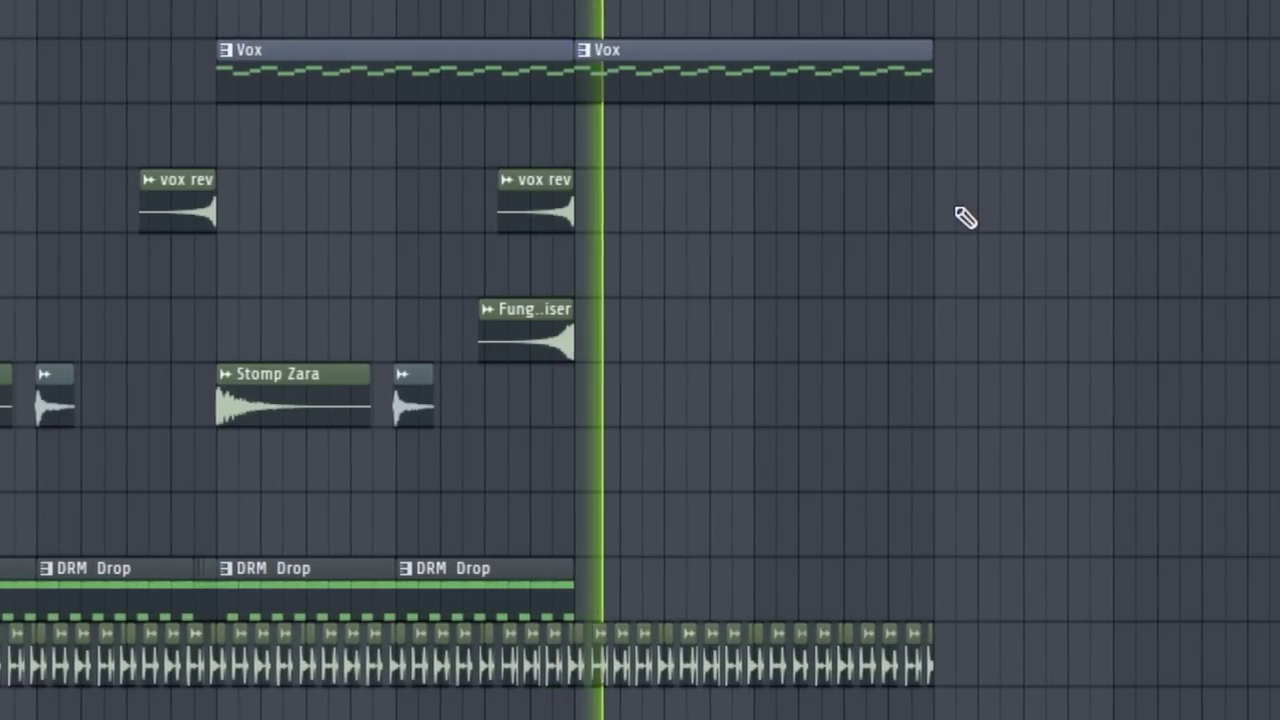
scroll(352, 288, "up", 5)
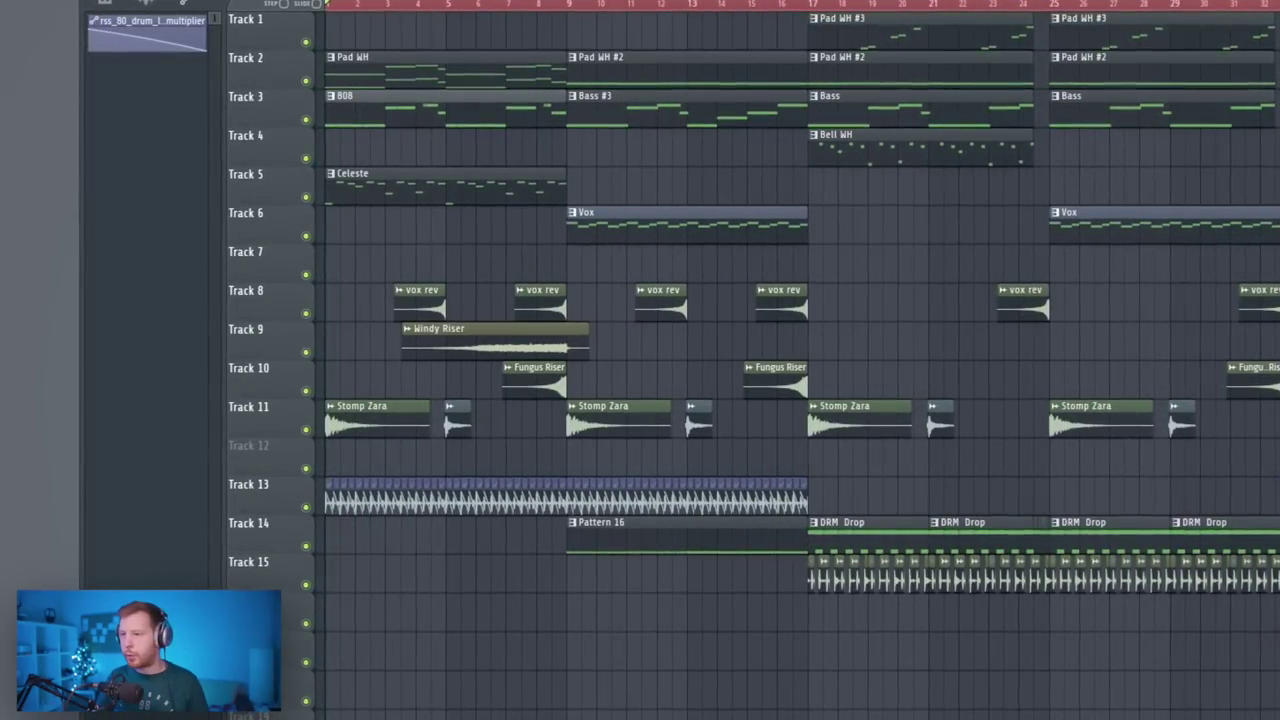
key("F9")
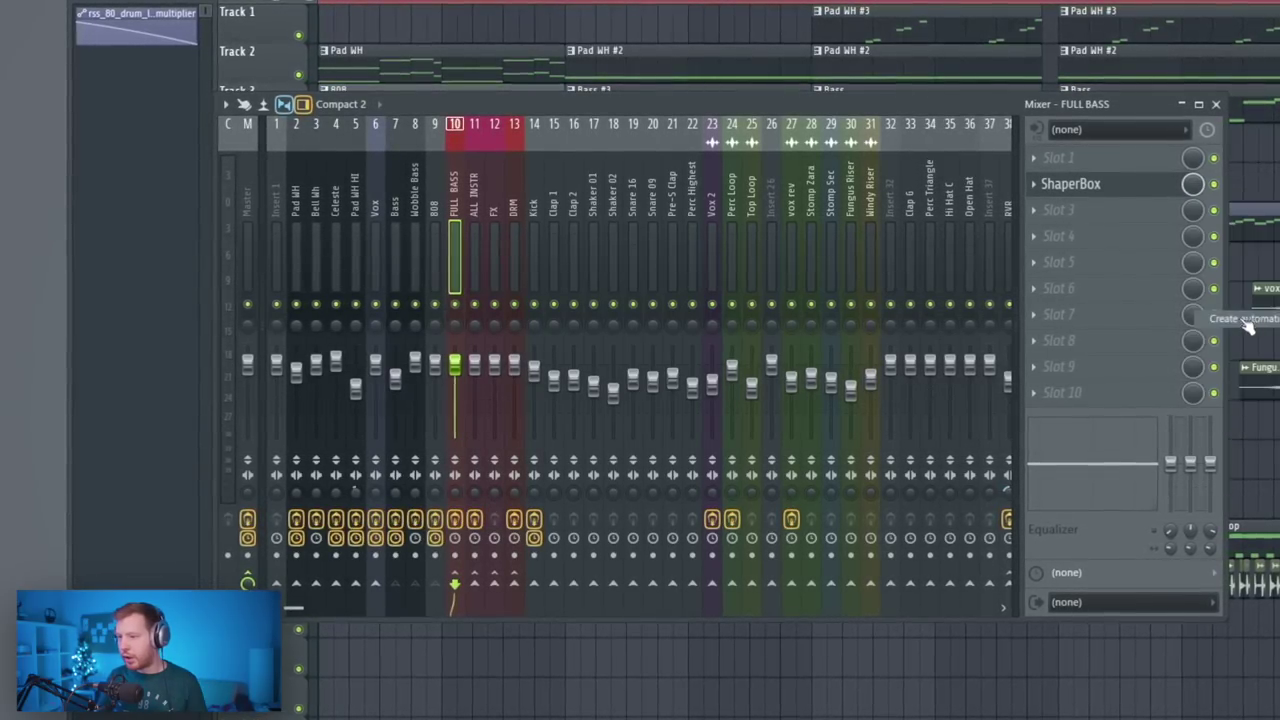
left_click(1245, 320)
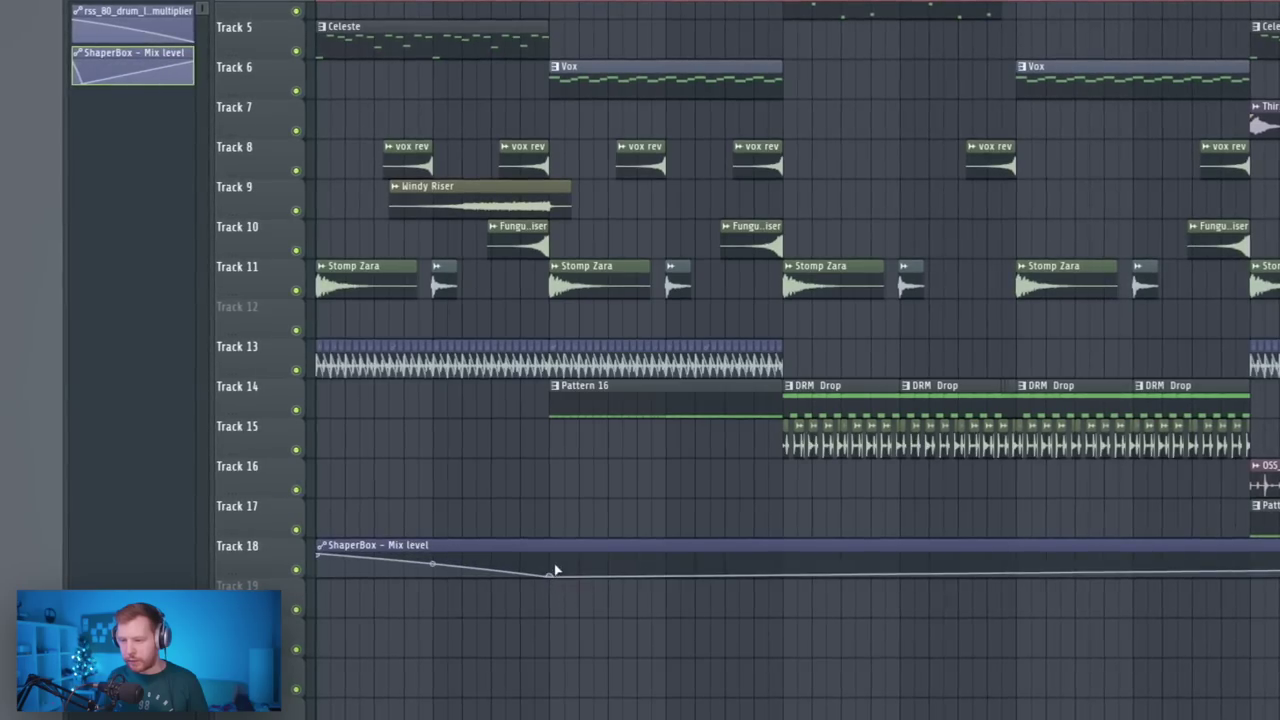
Shape the ShaperBox mix level automation to stay off before bar 9 and between bars 49 and 65, and full elsewhere
left_click_drag(318, 557, 318, 580)
scroll(534, 623, "down", 5)
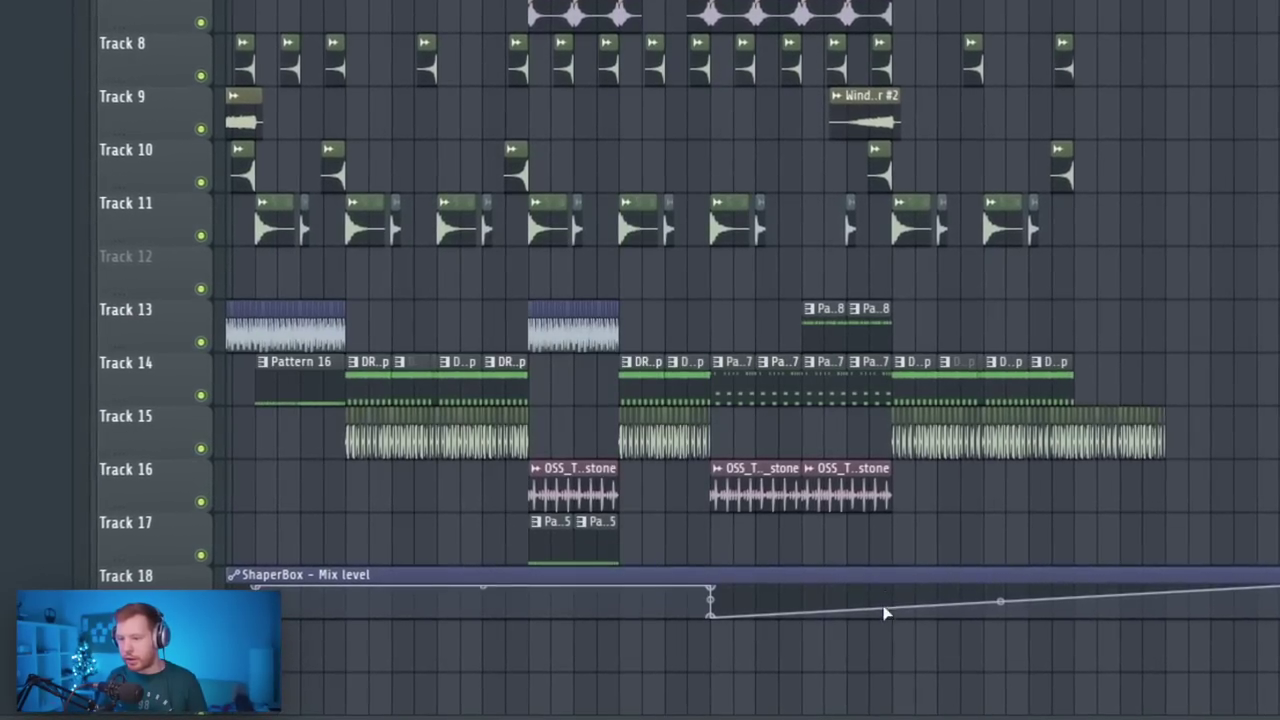
right_click(886, 603)
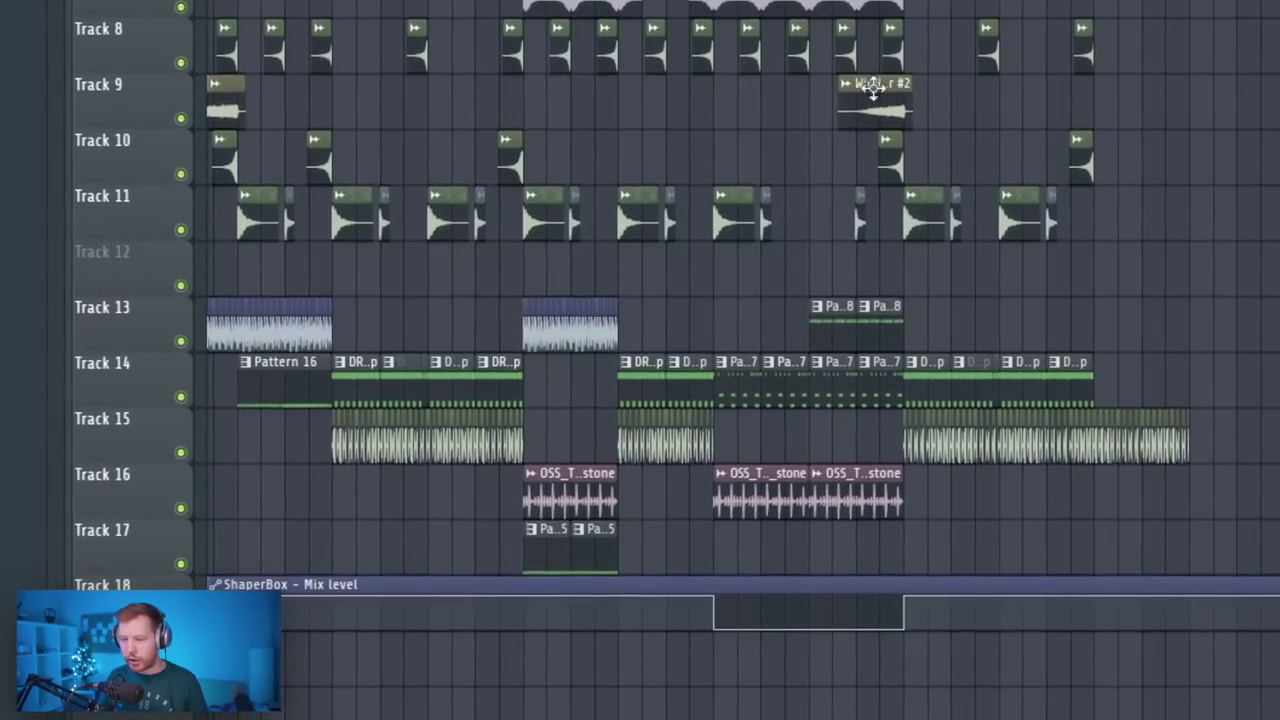
Sidechain the Kick to the FULL BASS track and create an automation clip for its Fruity Limiter mix level
key("F9")
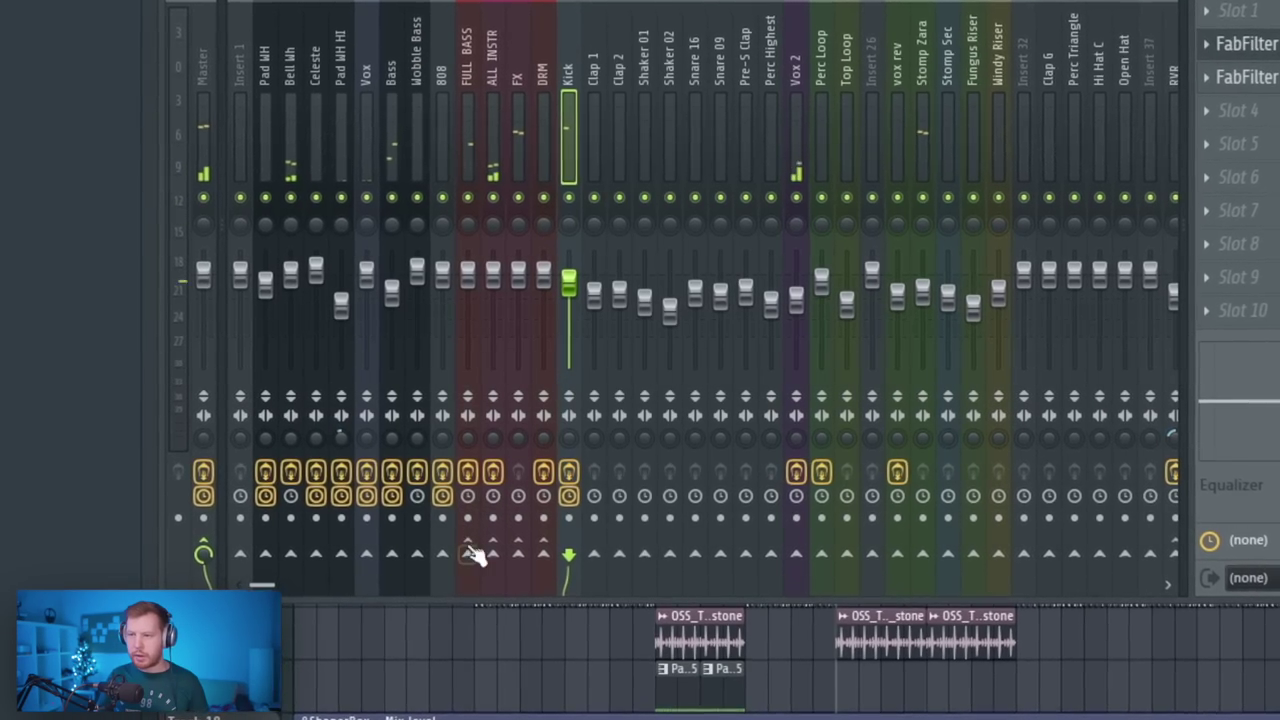
right_click(471, 549)
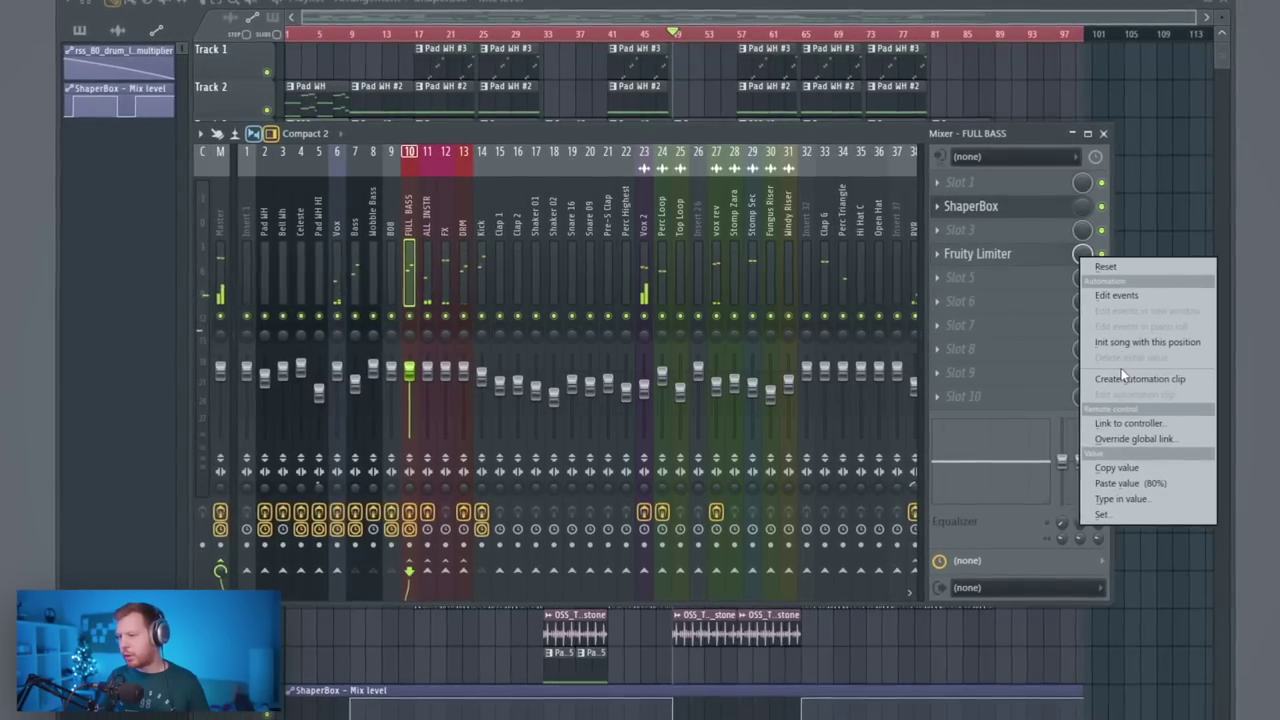
left_click(1123, 376)
key("F9")
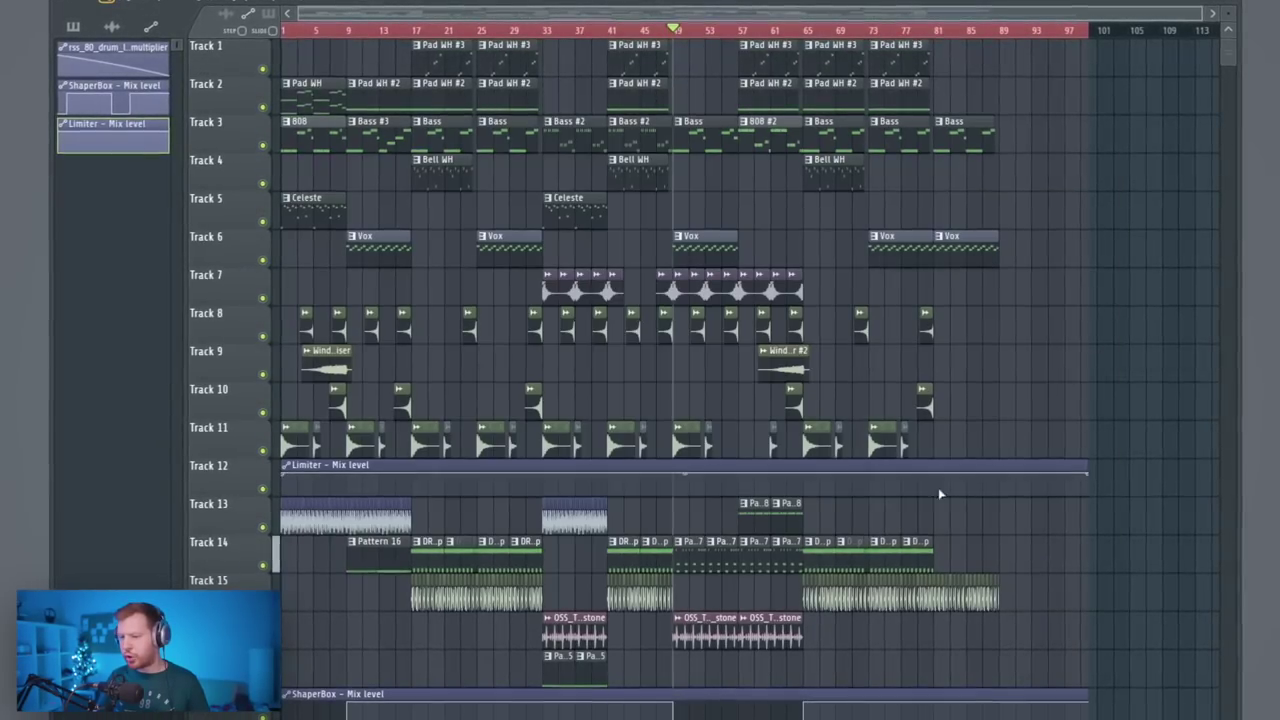
Shape the Limiter mix level automation so the limiter is active only between bars 49 and 65
right_click(673, 477)
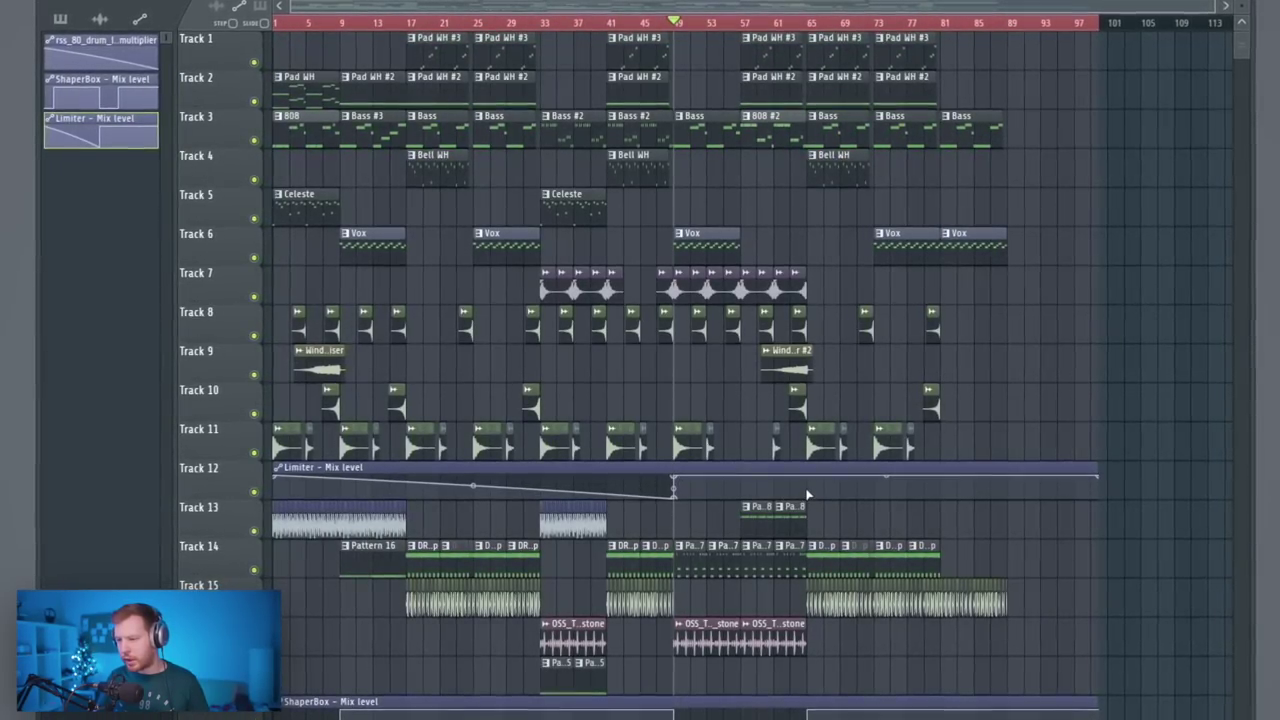
right_click(806, 477)
right_click(806, 496)
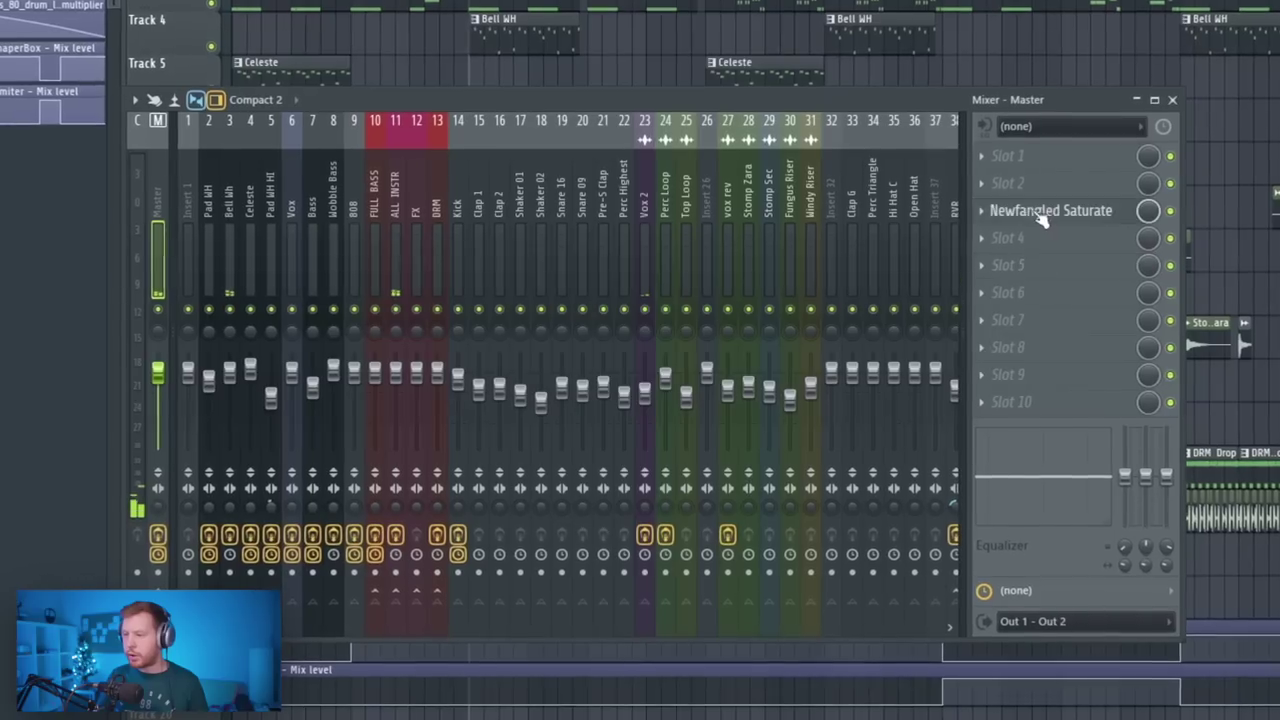
Replace the Maximizer in Ozone 9 on the Master with Vintage EQ, Exciter, Imager and Vintage Tape modules
left_click(1060, 208)
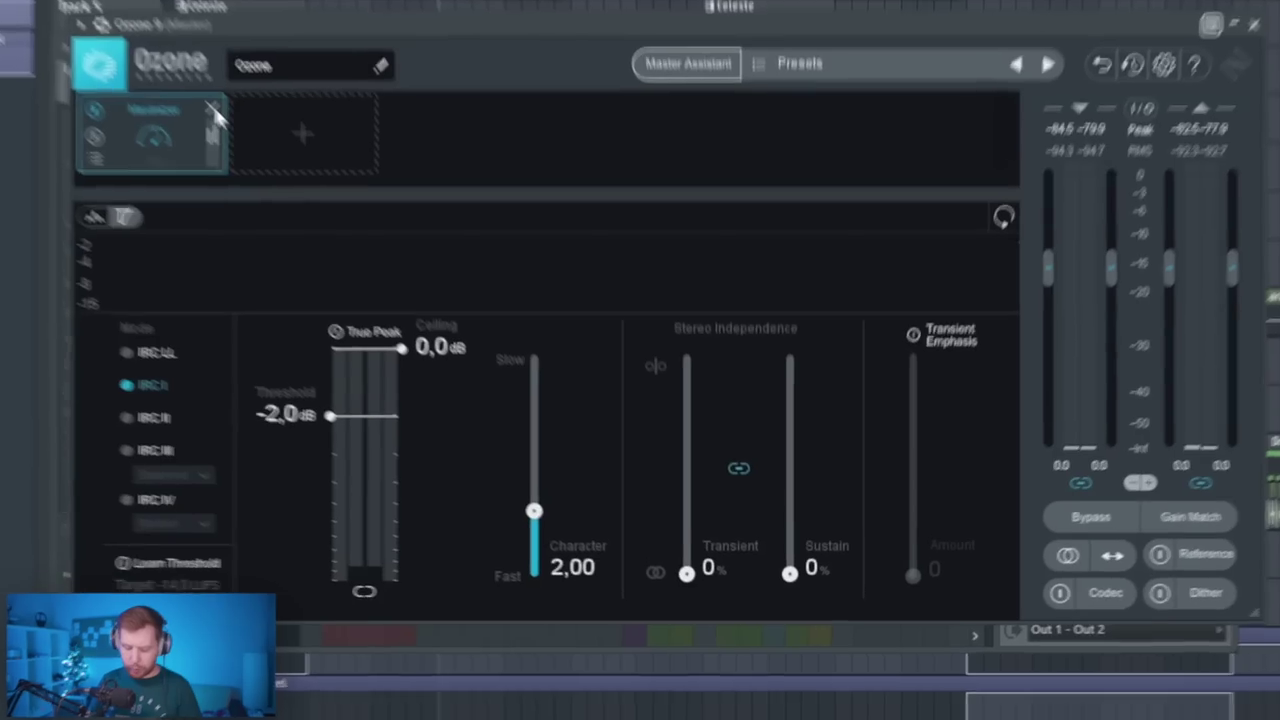
left_click(214, 110)
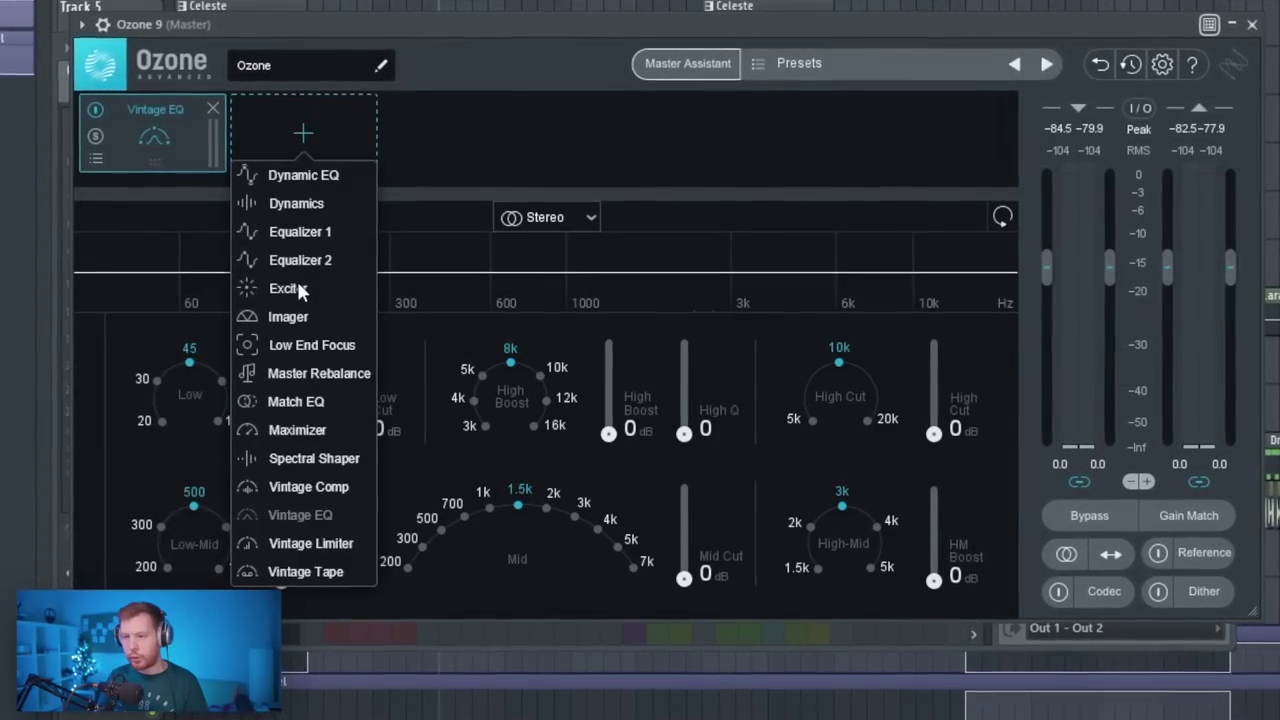
left_click(297, 288)
left_click(455, 133)
left_click(445, 316)
left_click(607, 133)
left_click(607, 574)
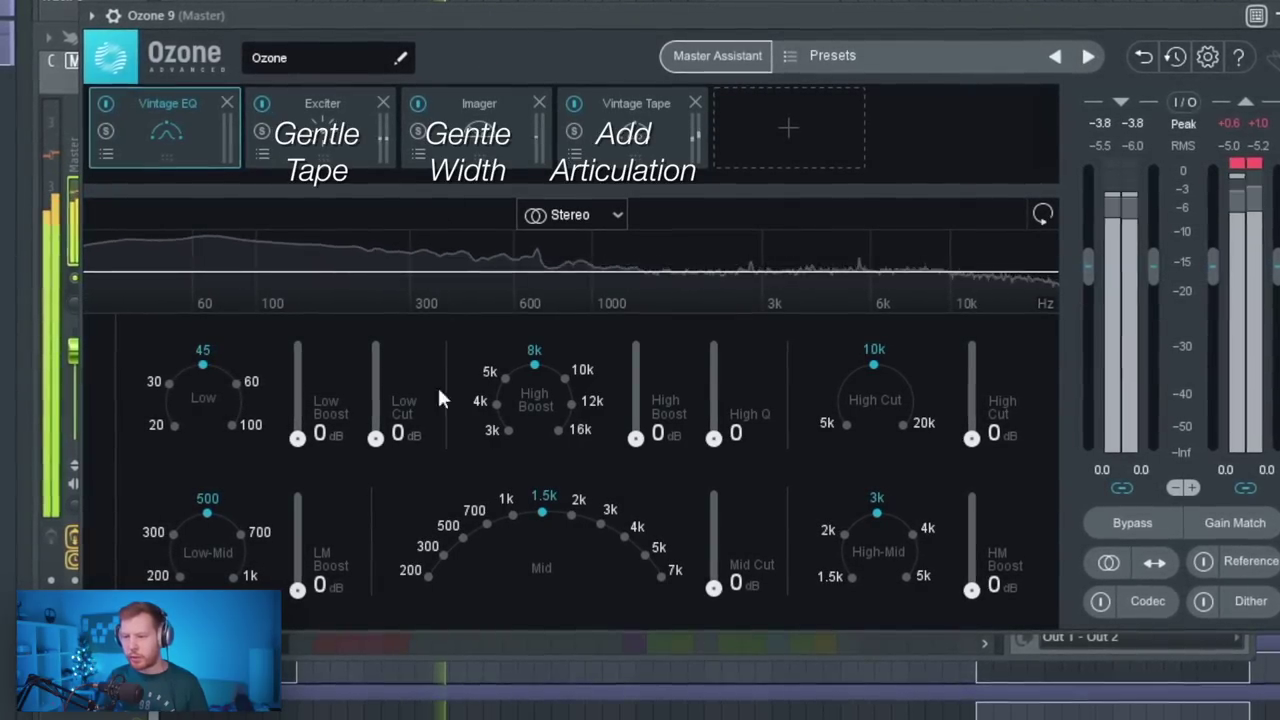
In the Vintage EQ, cut the mids 1.5 dB at 300 Hz, boost the highs 1.4 dB at 3 kHz and slightly boost the high-mids
left_click(443, 554)
left_click_drag(716, 587, 722, 578)
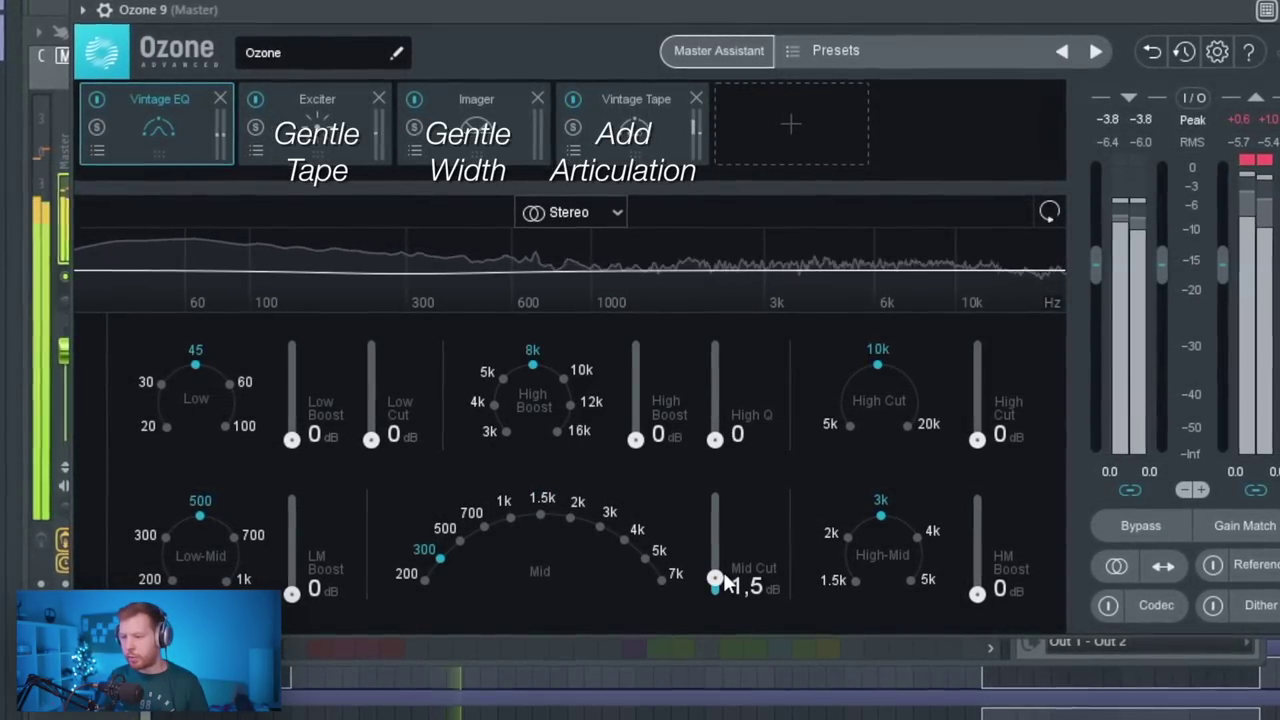
left_click(503, 435)
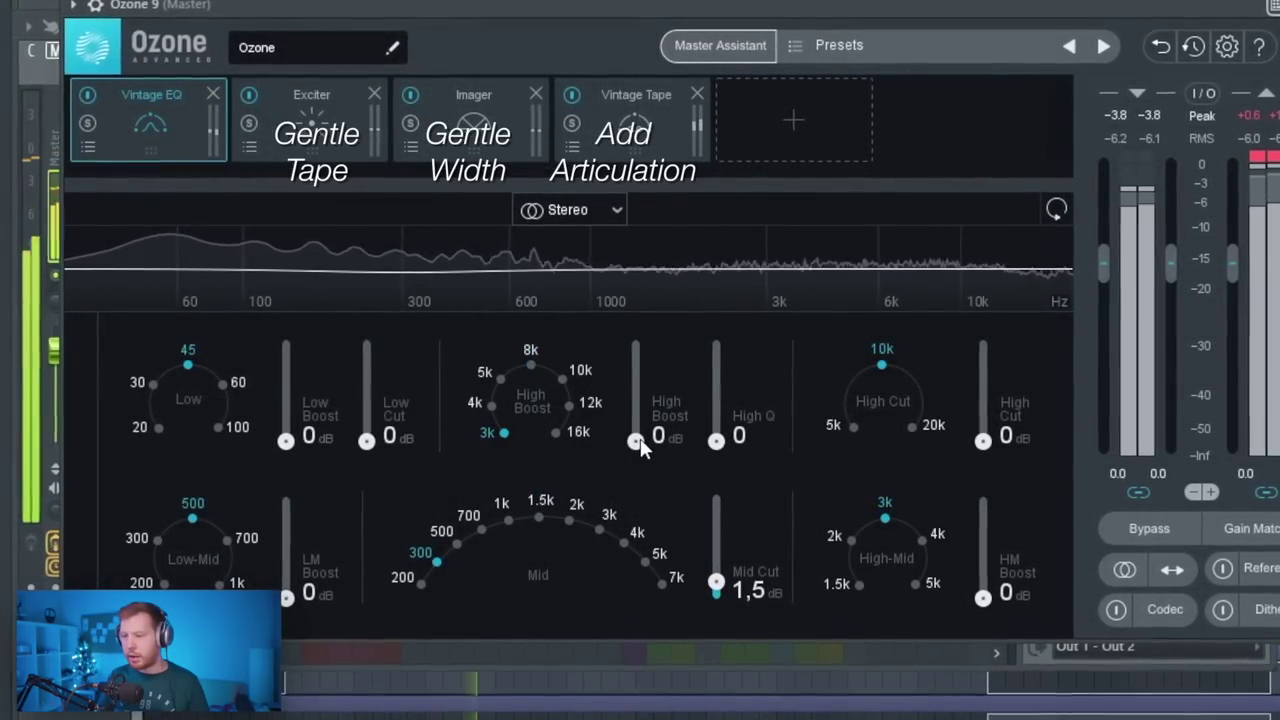
left_click_drag(636, 440, 640, 426)
left_click(853, 543)
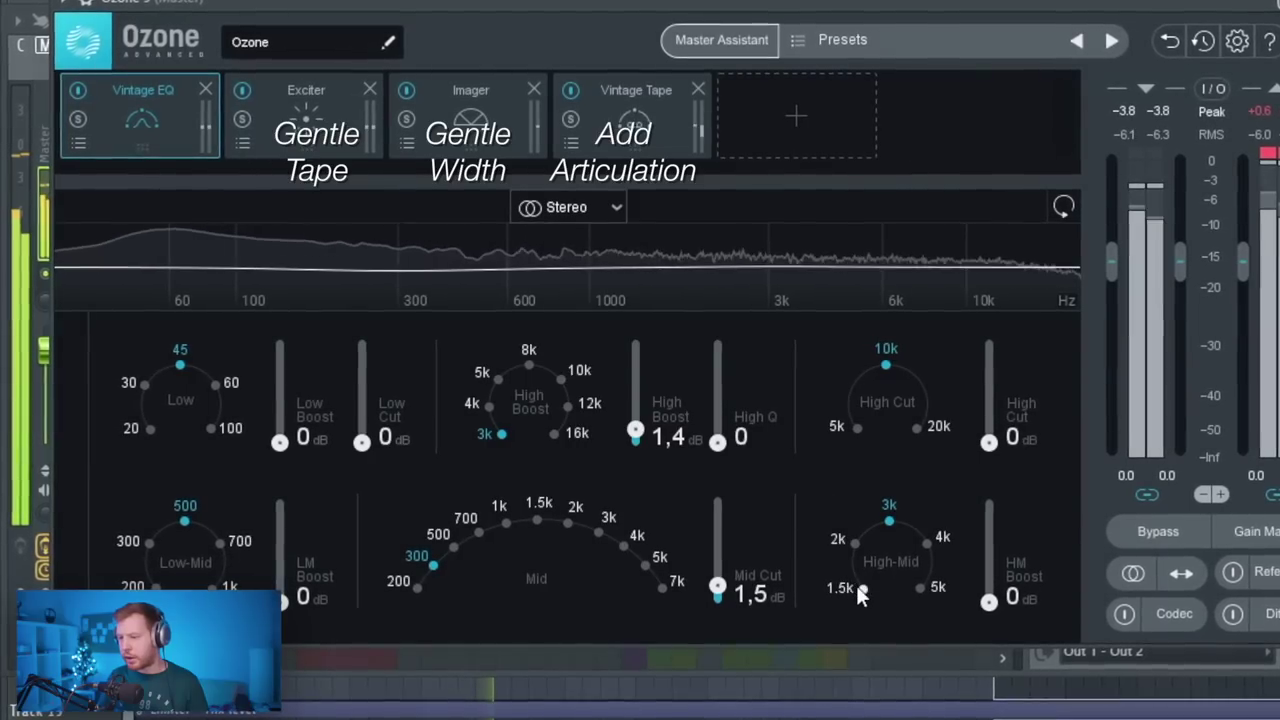
left_click_drag(987, 600, 1017, 594)
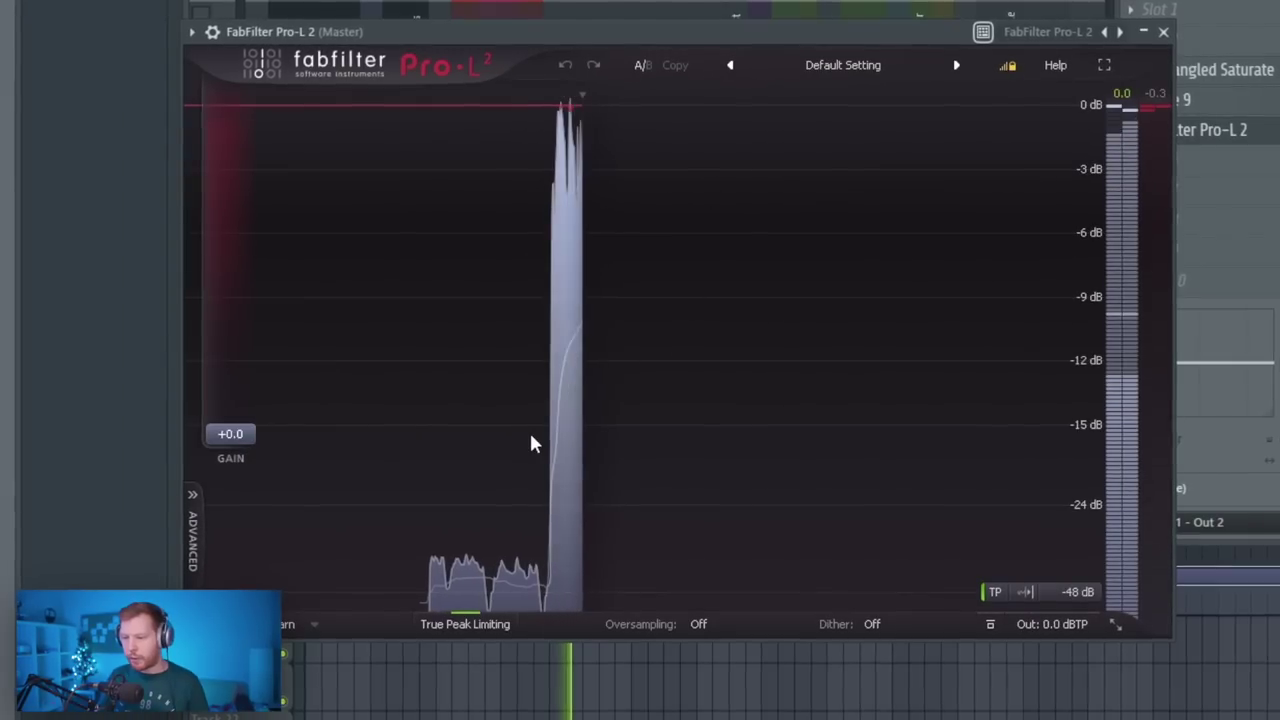
Set the Master's Pro-L 2 gain to +2.3 dB and its output level to -0.3 dBTP, and stop playback
left_click_drag(220, 434, 247, 410)
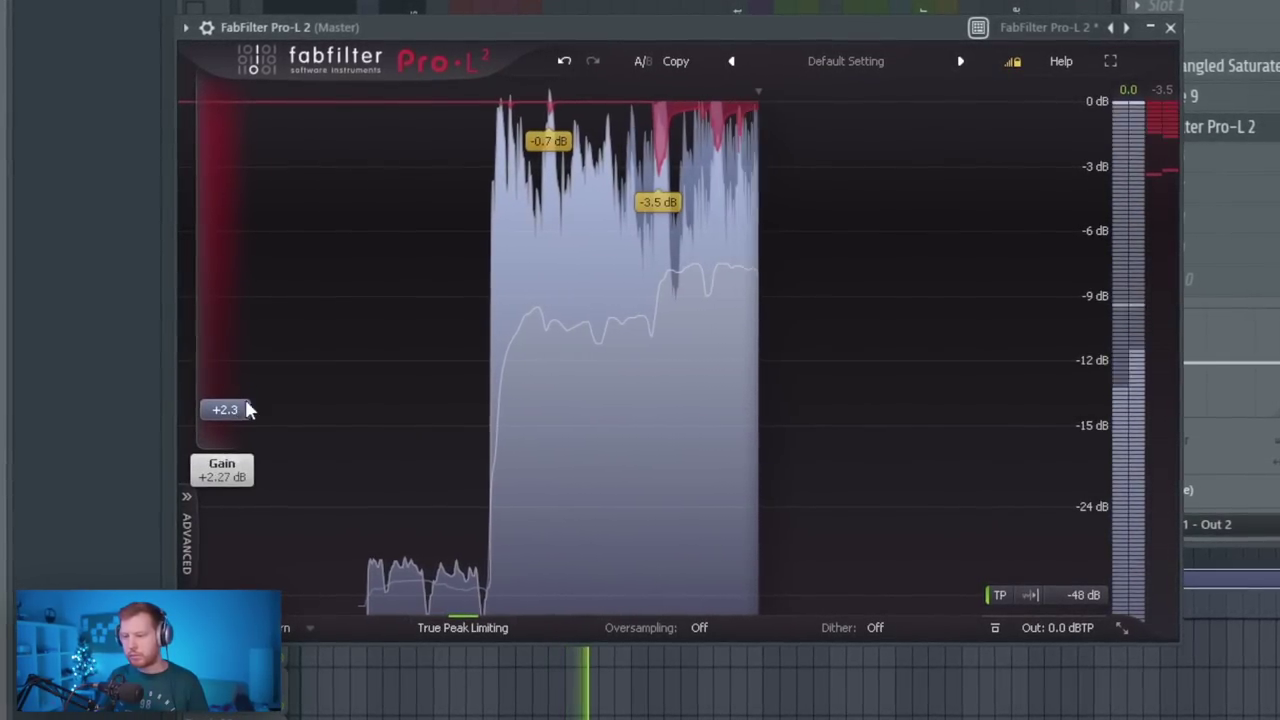
mouse_move(1078, 617)
left_click_drag(1075, 579, 1103, 564)
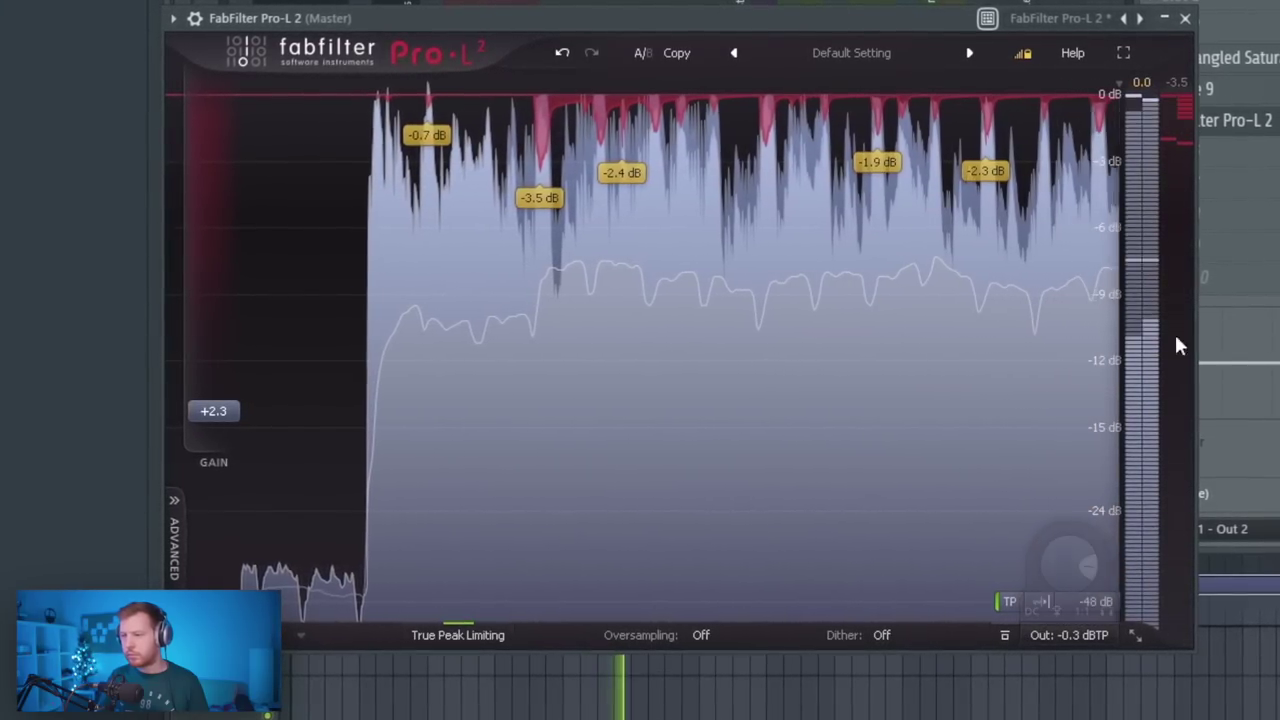
key("space")
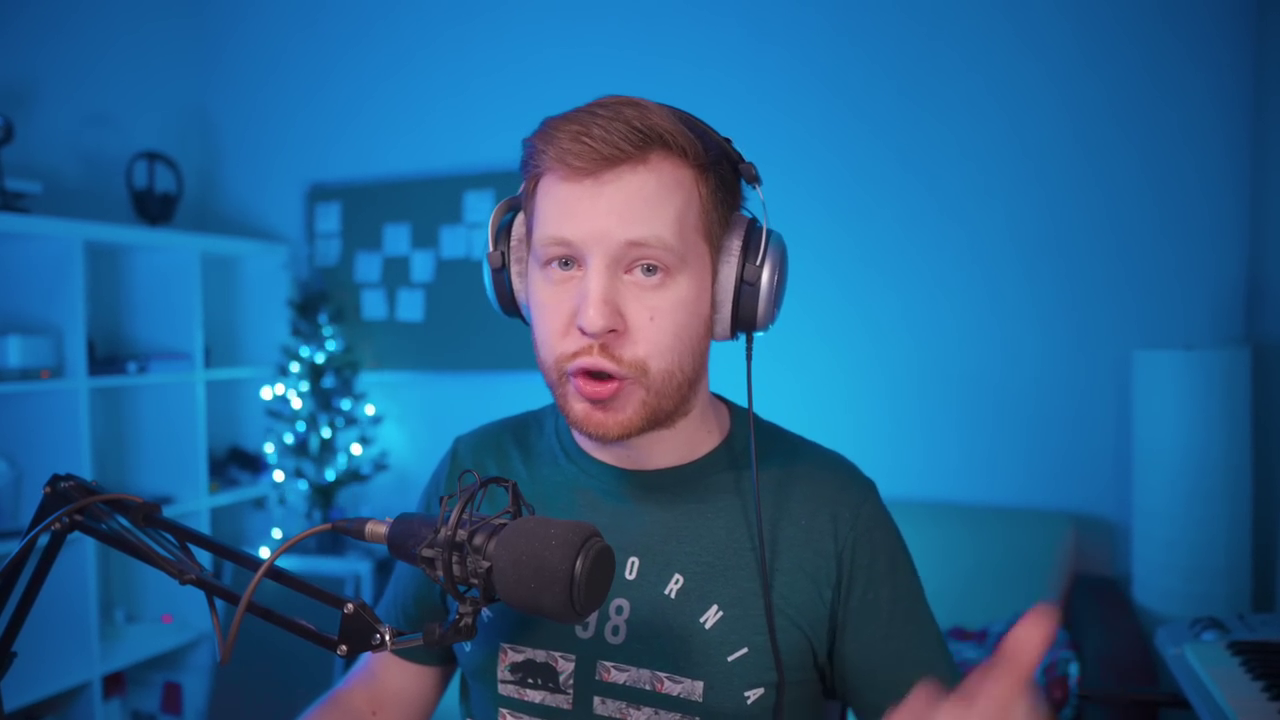